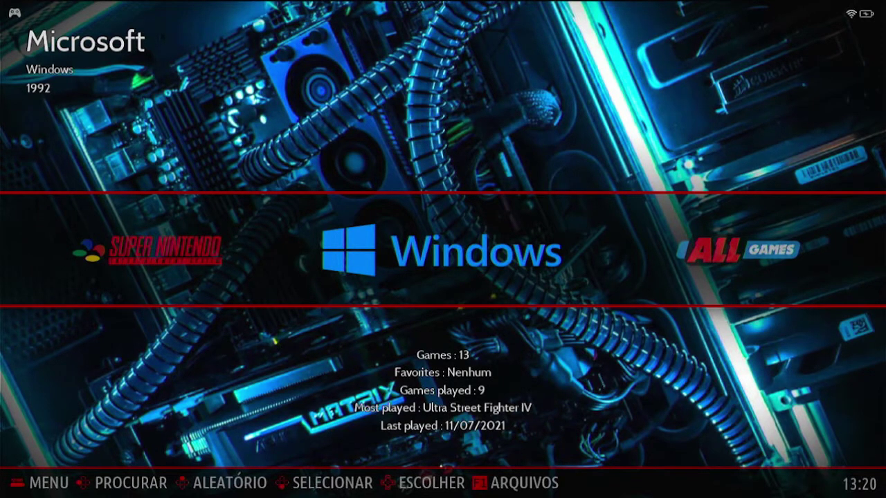
- Run the missing BIOS check (BIOS FALTANDO) in the game options and return to the system selection
{"action": "key", "text": "Escape"}
{"action": "key", "text": "Up"}
{"action": "key", "text": "Up"}
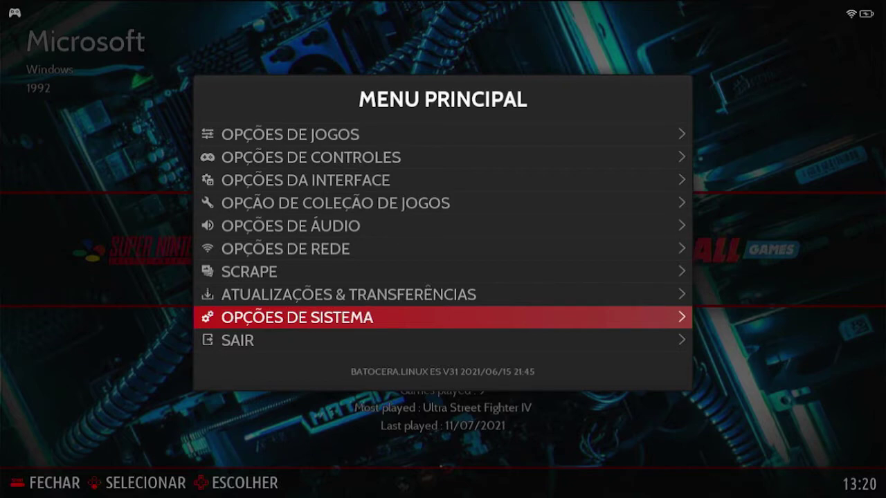
{"action": "key", "text": "Down"}
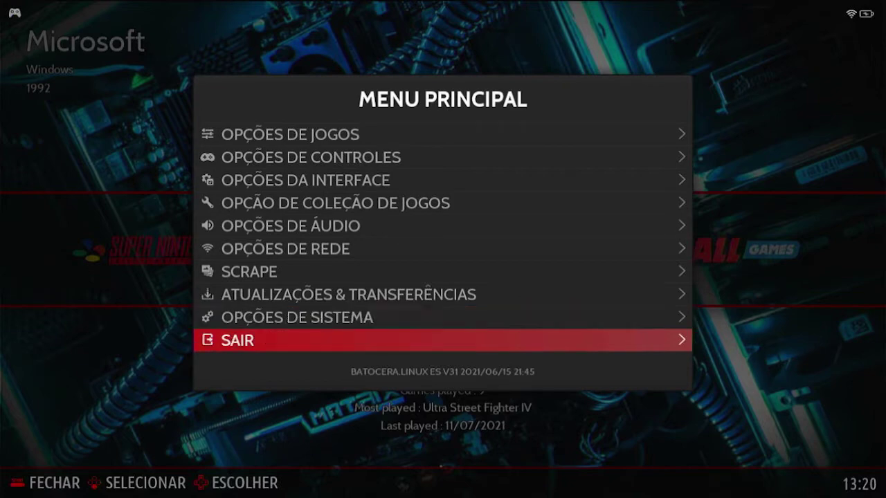
{"action": "key", "text": "Up"}
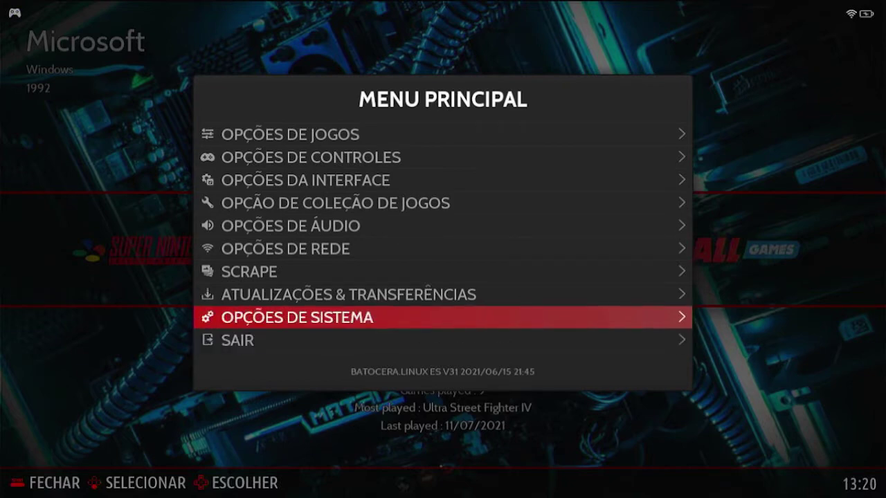
{"action": "key", "text": "Down"}
{"action": "key", "text": "Down"}
{"action": "key", "text": "Return"}
{"action": "key", "text": "Up"}
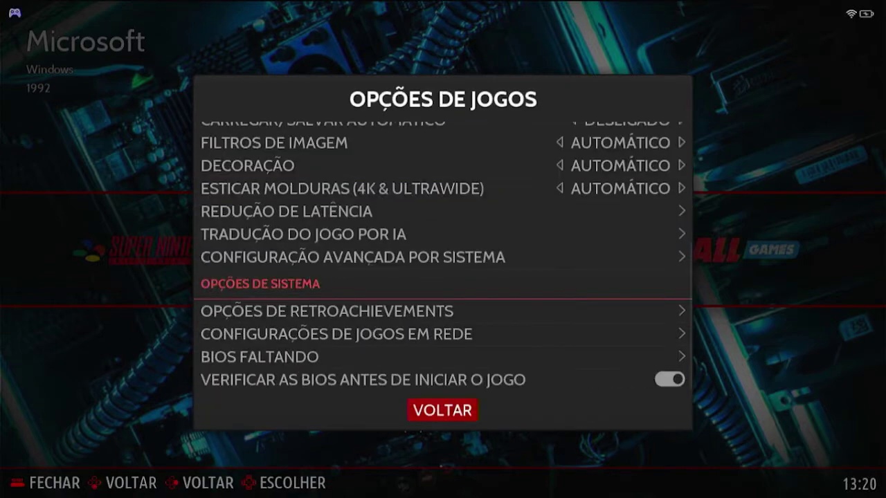
{"action": "key", "text": "Up"}
{"action": "key", "text": "Up"}
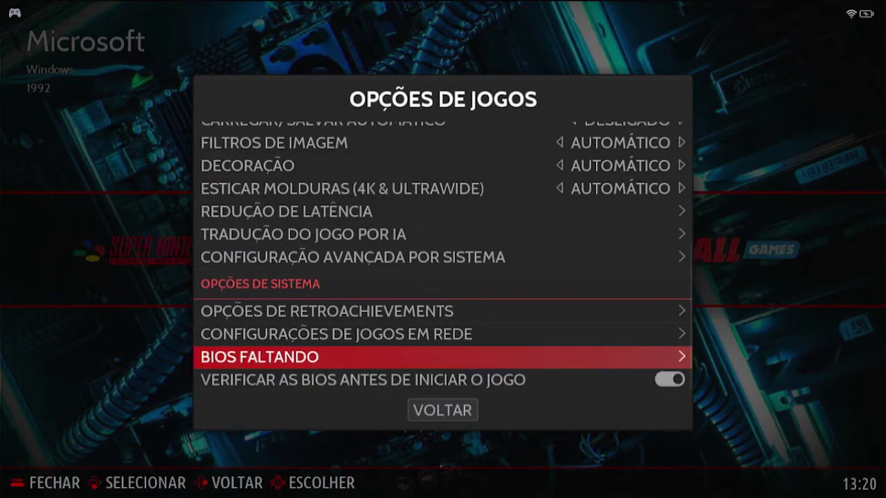
{"action": "key", "text": "Return"}
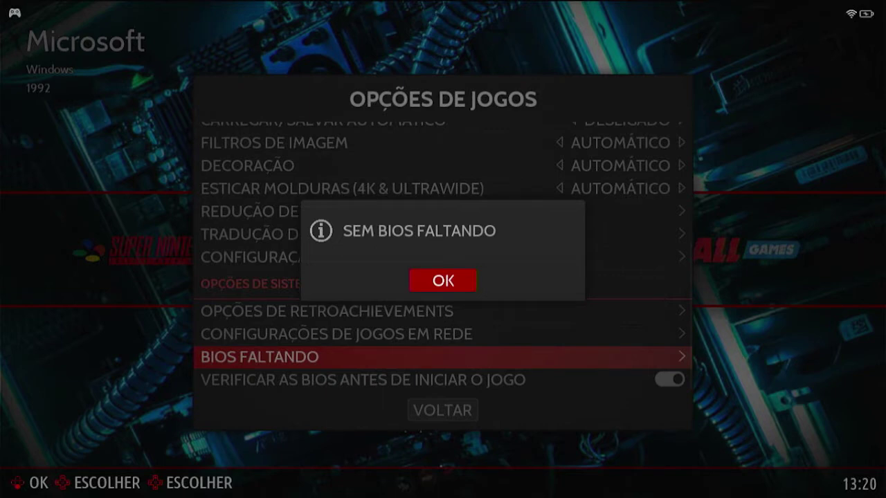
{"action": "key", "text": "Return"}
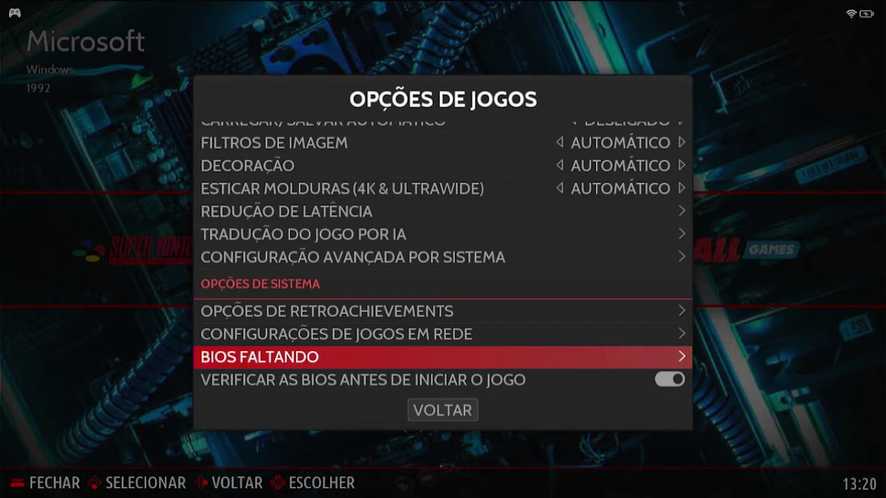
{"action": "key", "text": "Escape"}
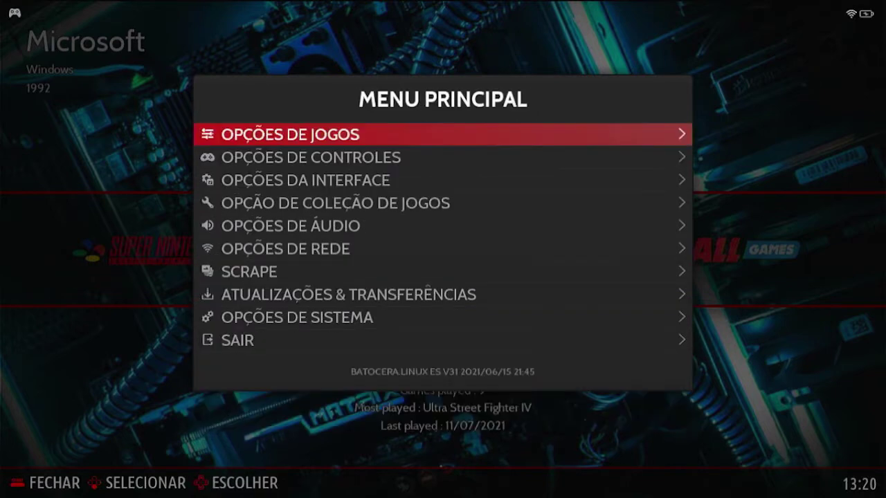
{"action": "key", "text": "Escape"}
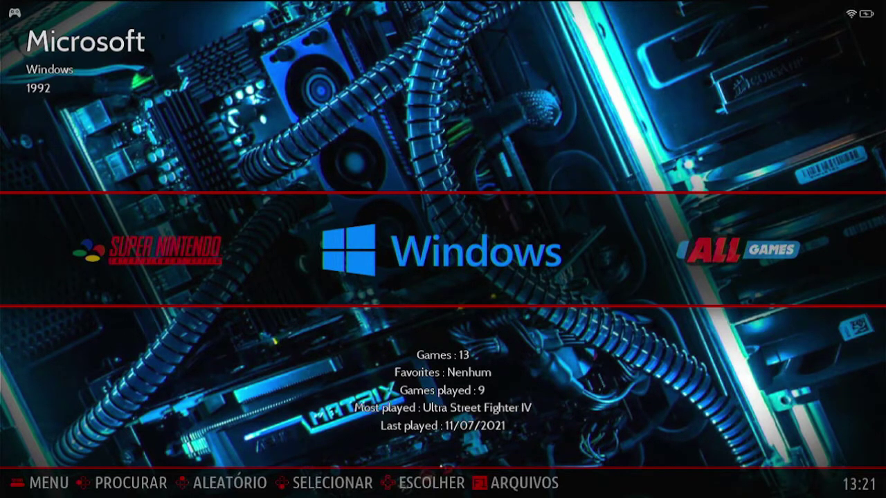
- Launch rpcs3-config from the file manager's applications and continue past its welcome notice, marking the Quickstart guide as read and the notice as not shown again
{"action": "key", "text": "F1"}
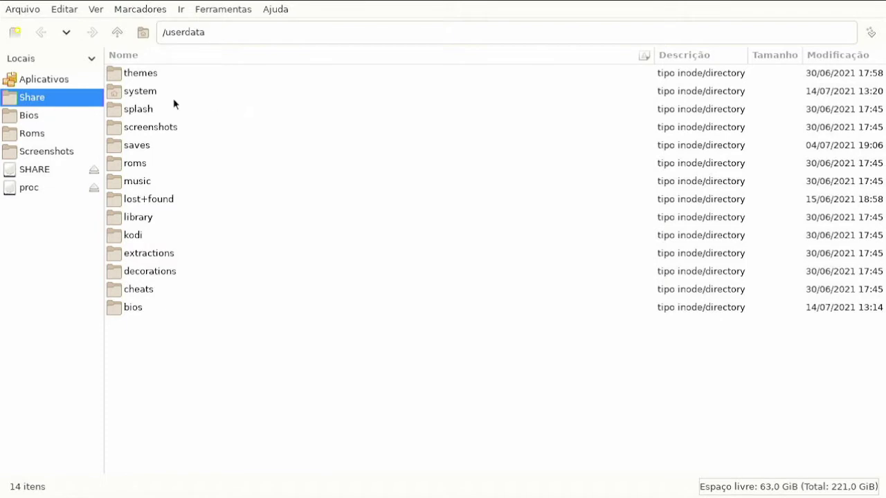
{"action": "left_click", "coordinate": [66, 82]}
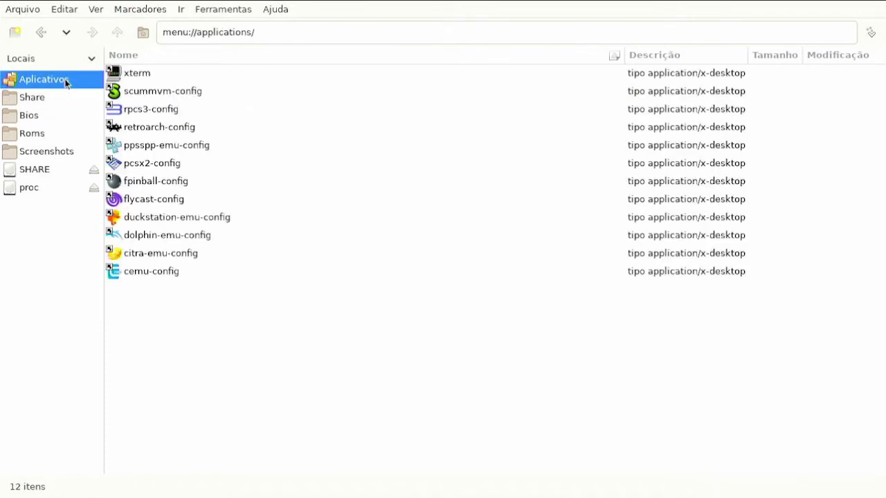
{"action": "left_click", "coordinate": [168, 111]}
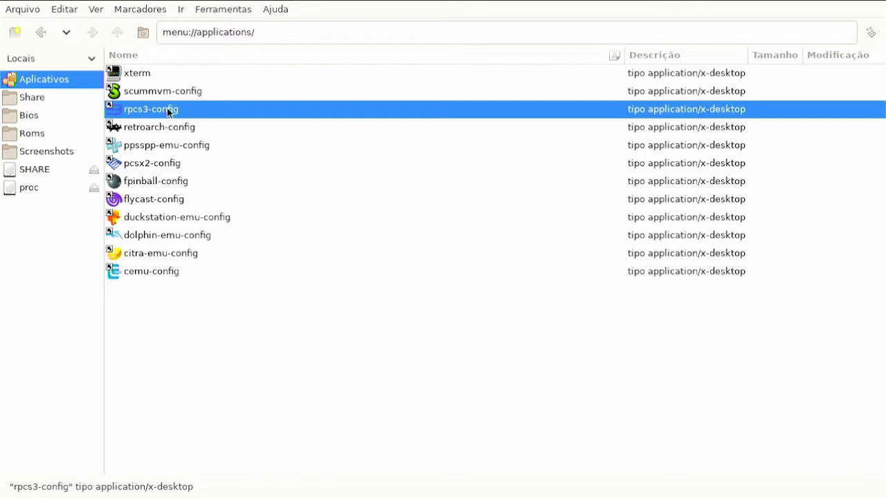
{"action": "double_click", "coordinate": [167, 111]}
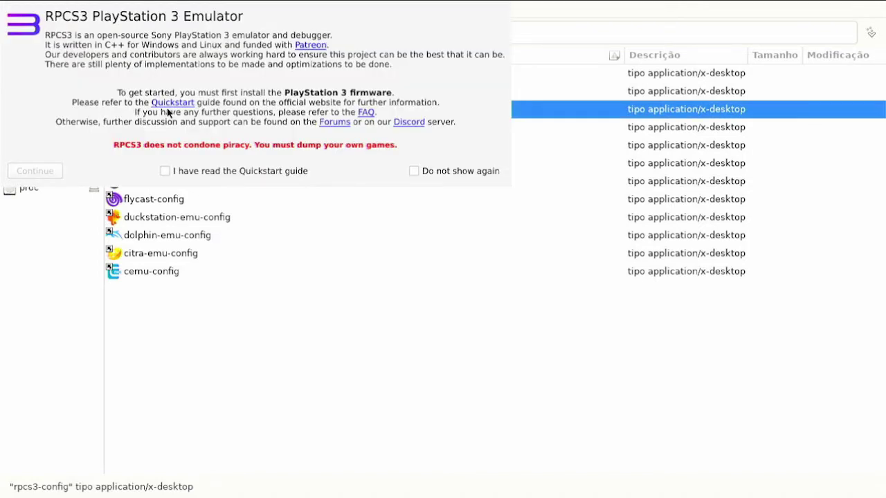
{"action": "left_click", "coordinate": [166, 171]}
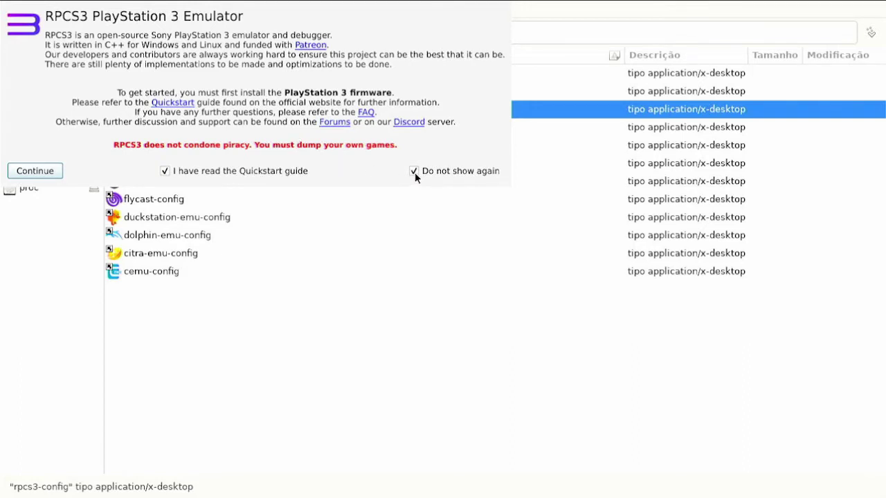
{"action": "left_click", "coordinate": [55, 173]}
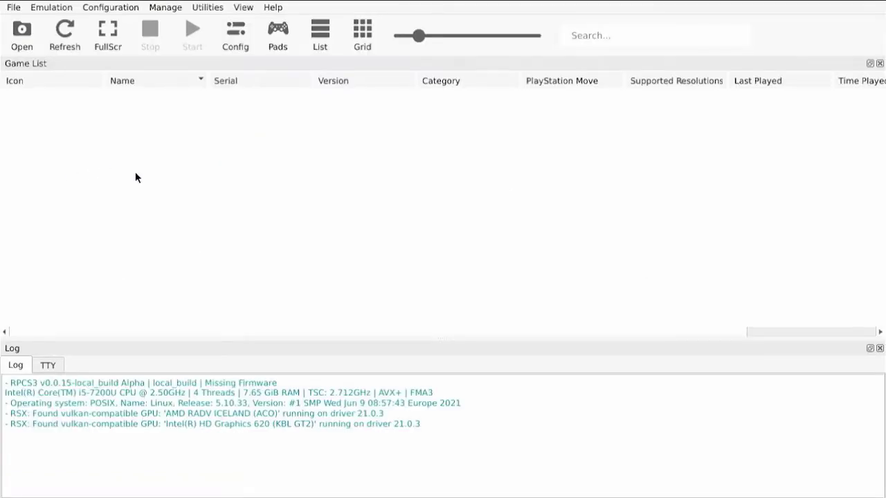
{"action": "left_click", "coordinate": [125, 8]}
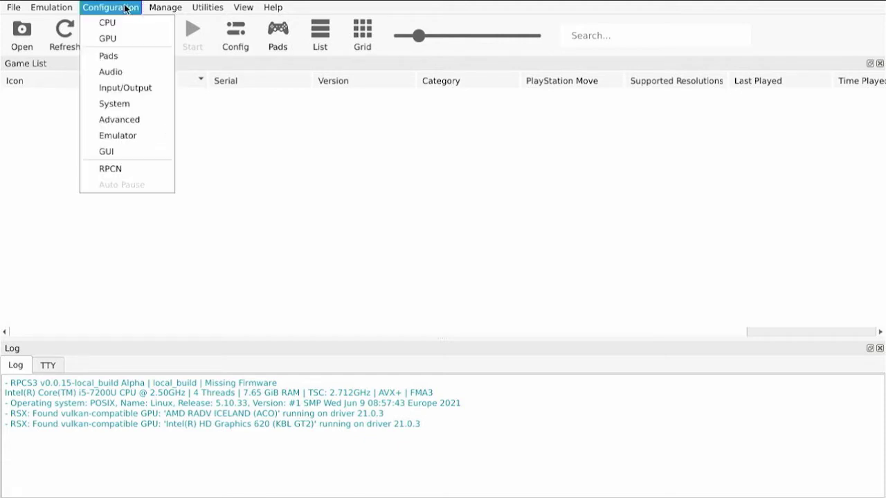
{"action": "mouse_move", "coordinate": [168, 9]}
{"action": "mouse_move", "coordinate": [112, 8]}
{"action": "mouse_move", "coordinate": [72, 9]}
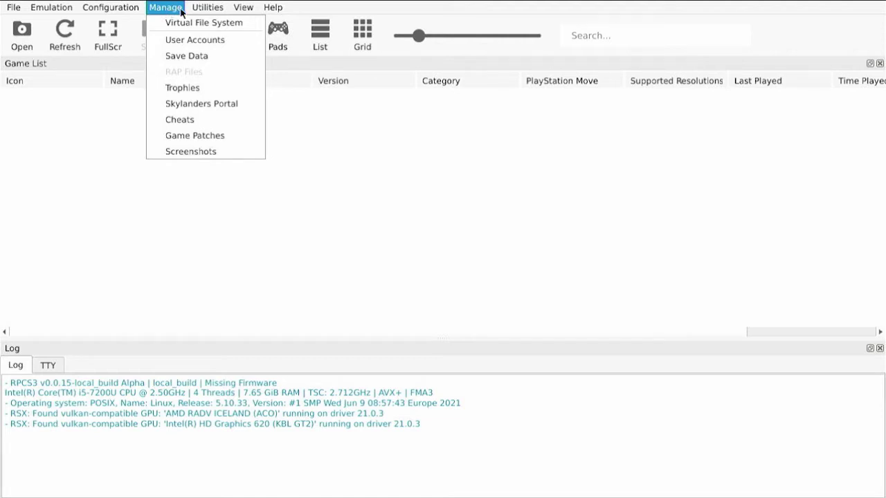
{"action": "mouse_move", "coordinate": [205, 9]}
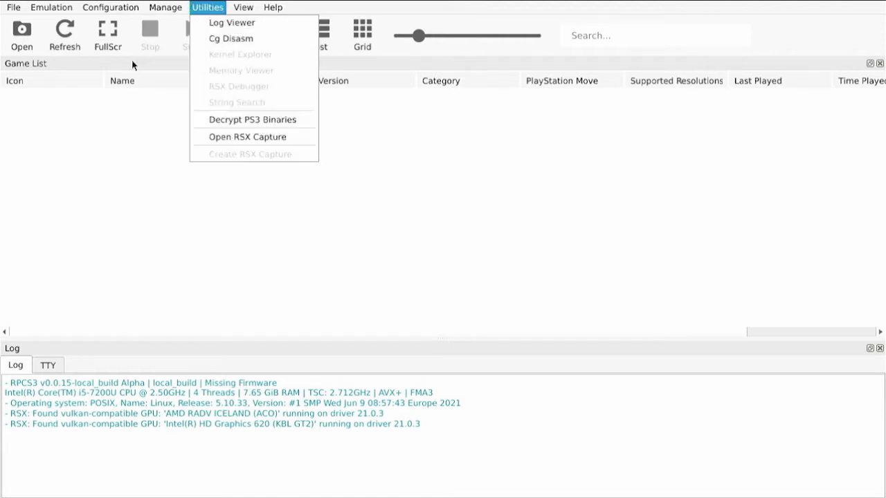
{"action": "left_click", "coordinate": [380, 143]}
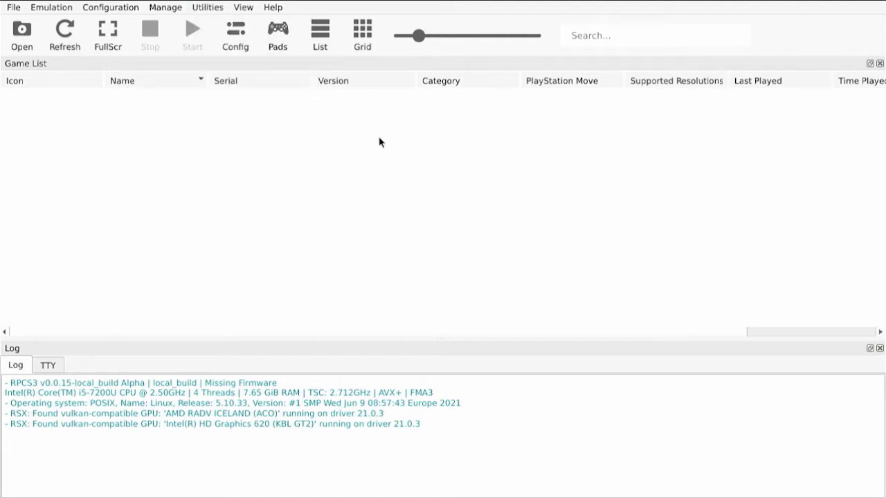
- Set Player 1's pad handler to Evdev with the device /dev/input/event8 and close the pad settings
{"action": "left_click", "coordinate": [274, 39]}
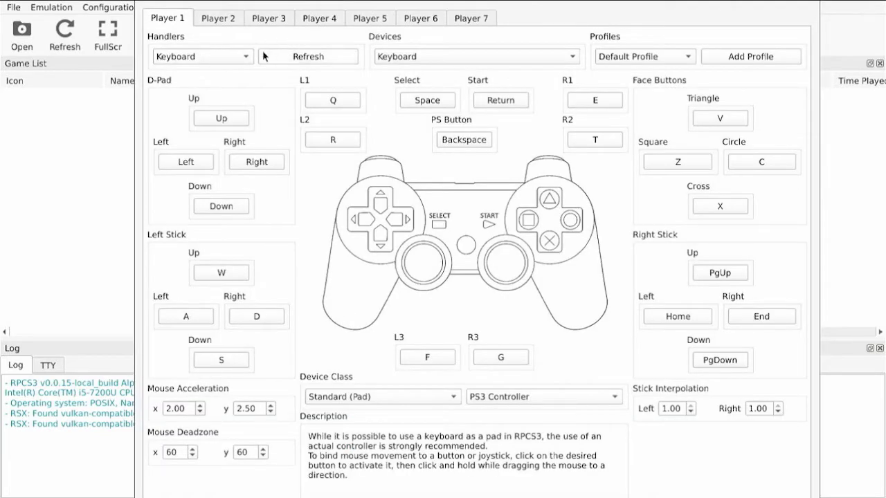
{"action": "left_click", "coordinate": [402, 61]}
{"action": "left_click", "coordinate": [402, 59]}
{"action": "left_click", "coordinate": [575, 58]}
{"action": "left_click", "coordinate": [575, 60]}
{"action": "left_click", "coordinate": [445, 60]}
{"action": "left_click", "coordinate": [482, 60]}
{"action": "left_click", "coordinate": [252, 59]}
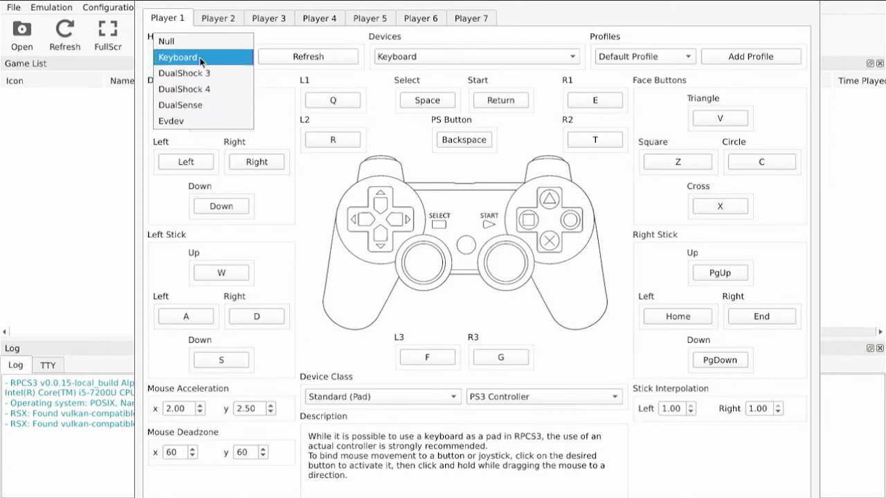
{"action": "left_click", "coordinate": [185, 122]}
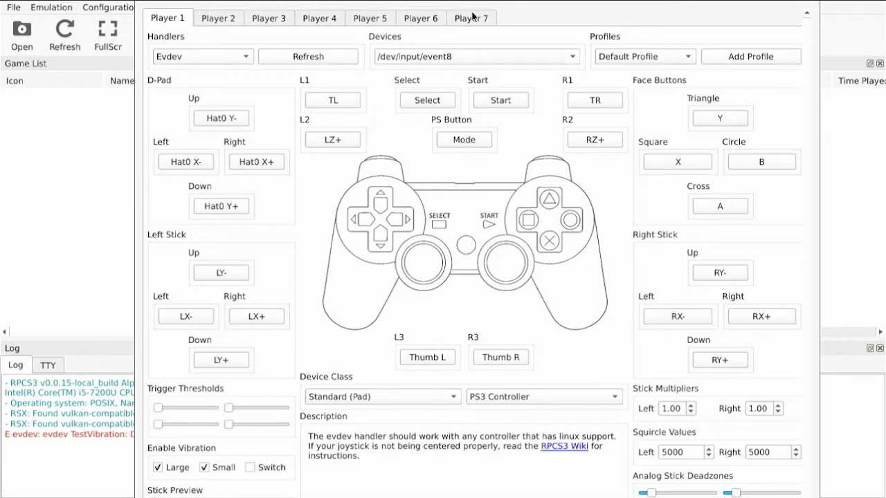
{"action": "key", "text": "Escape"}
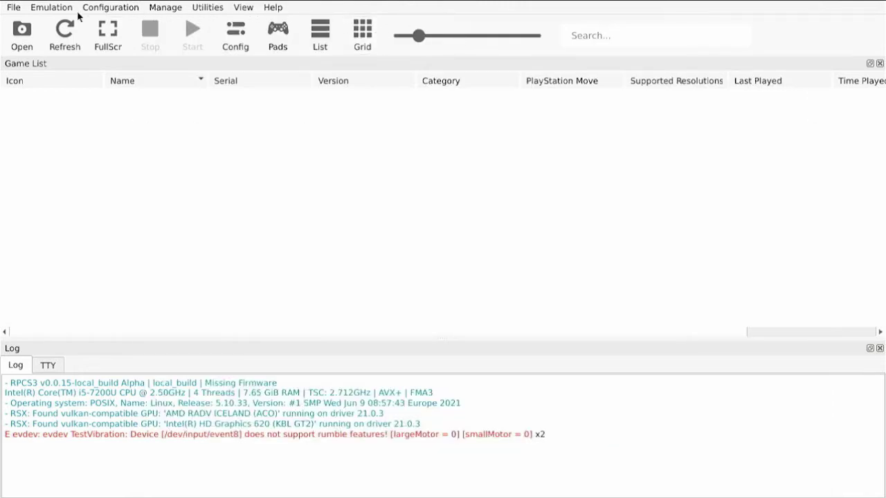
- Install the PS3 firmware from PS3UPDAT.PUP in /userdata/bios and dismiss the completion notice so it does not show again
{"action": "left_click", "coordinate": [15, 8]}
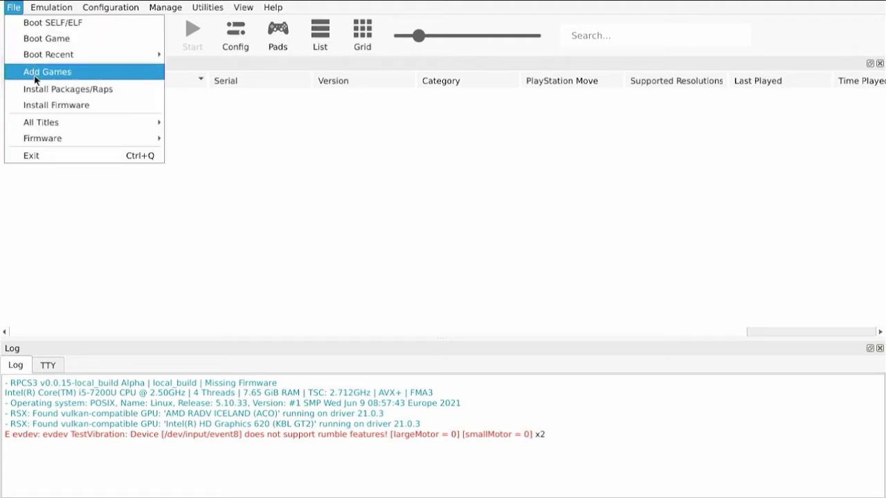
{"action": "left_click", "coordinate": [92, 111]}
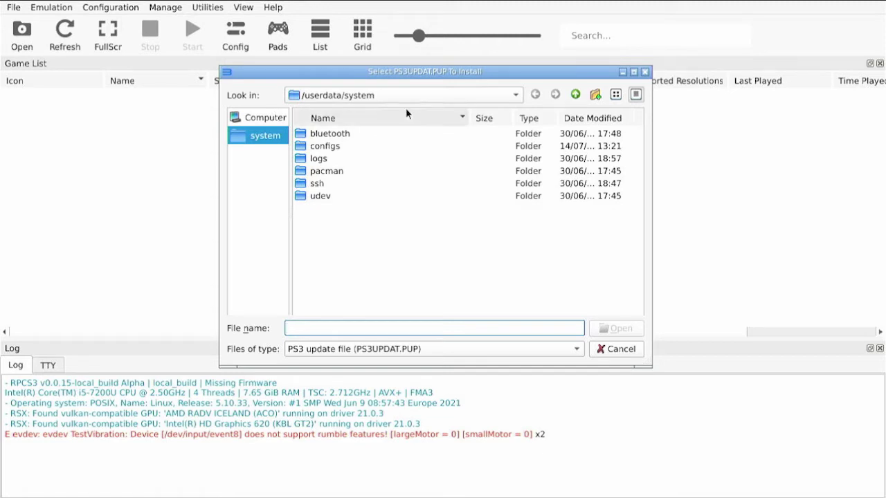
{"action": "left_click", "coordinate": [512, 96]}
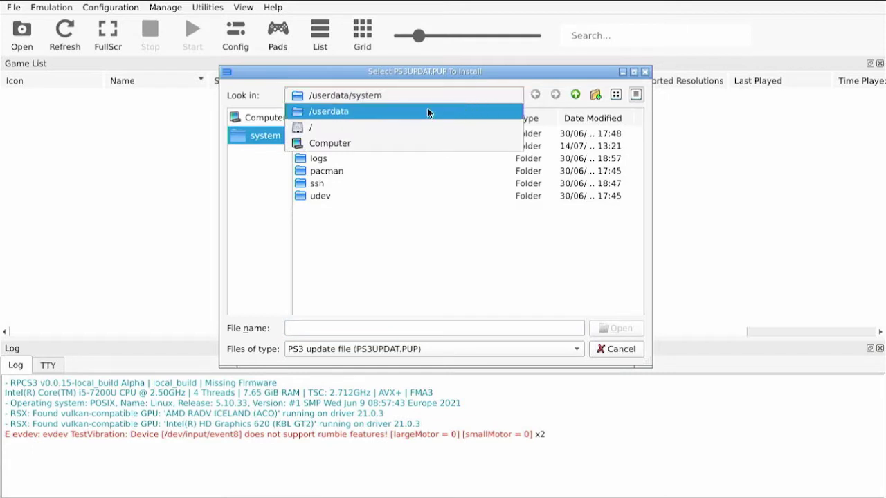
{"action": "left_click", "coordinate": [379, 112]}
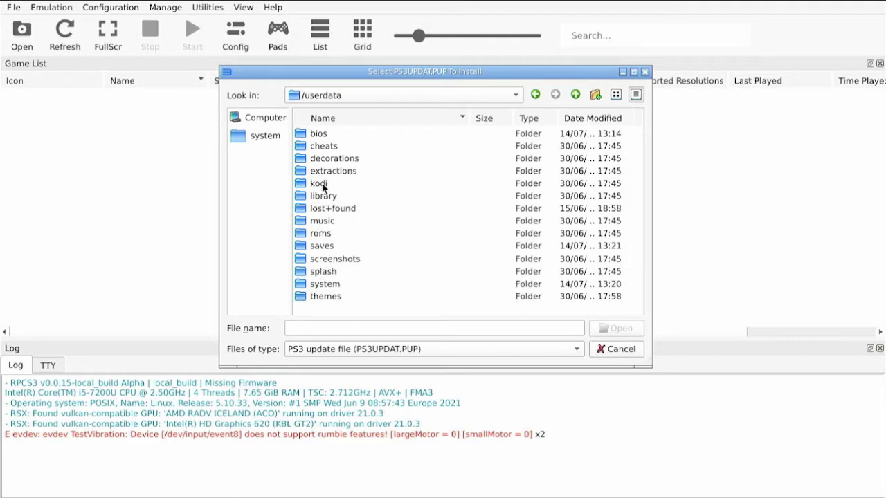
{"action": "double_click", "coordinate": [319, 135]}
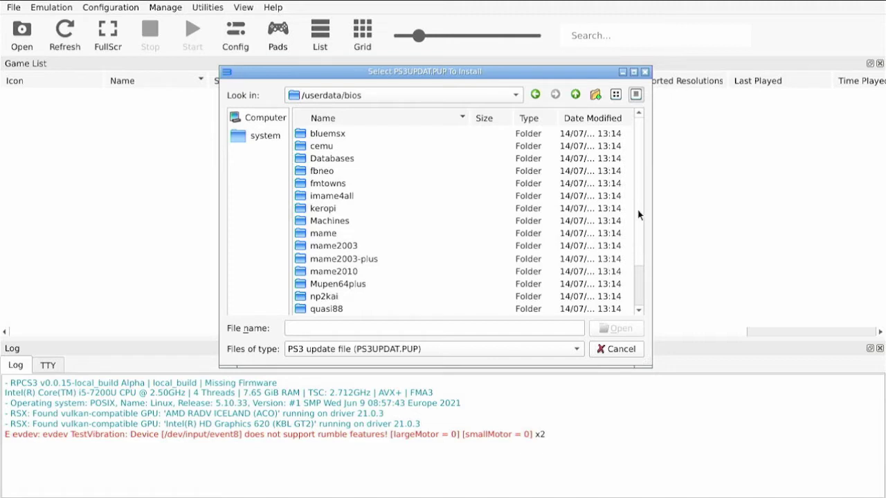
{"action": "scroll", "coordinate": [638, 221], "scroll_direction": "down", "scroll_amount": 2}
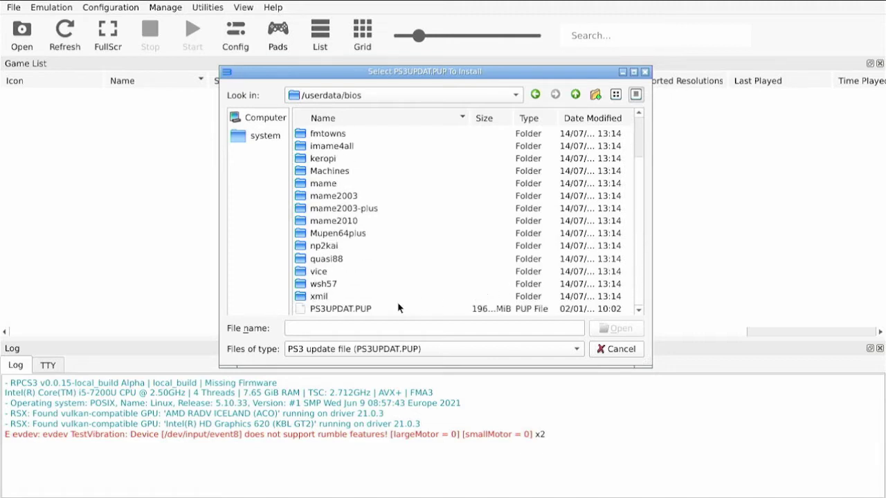
{"action": "left_click", "coordinate": [336, 310]}
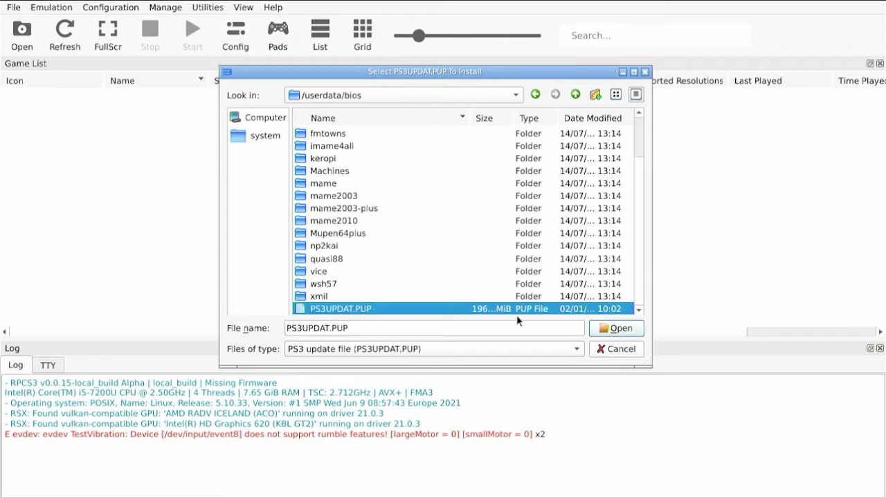
{"action": "left_click", "coordinate": [606, 331]}
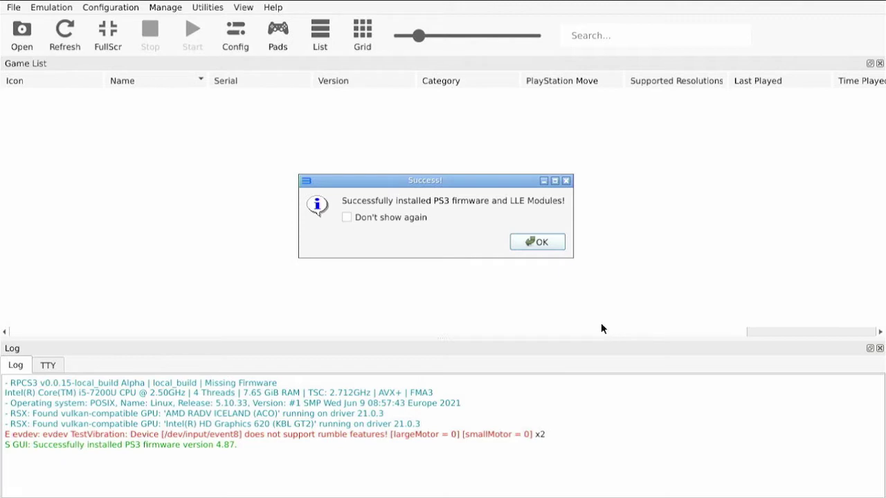
{"action": "left_click", "coordinate": [405, 223]}
{"action": "left_click", "coordinate": [531, 246]}
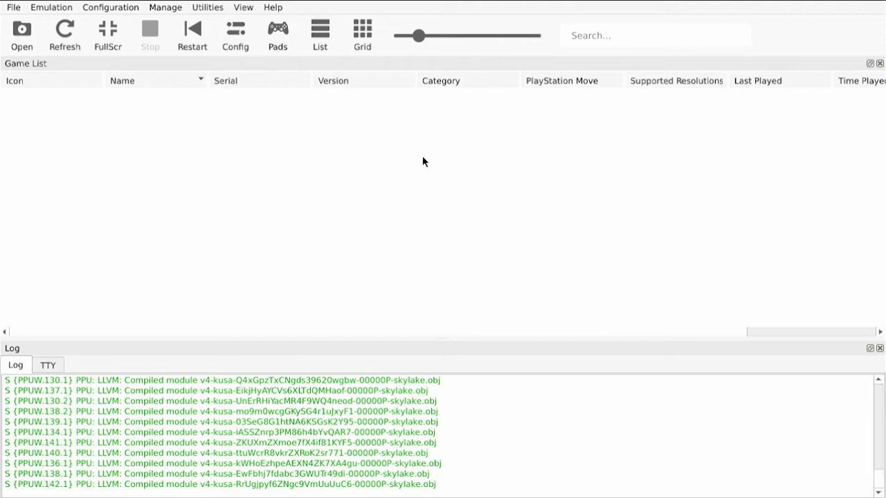
- Open the game patches manager and download the latest patches
{"action": "left_click", "coordinate": [166, 8]}
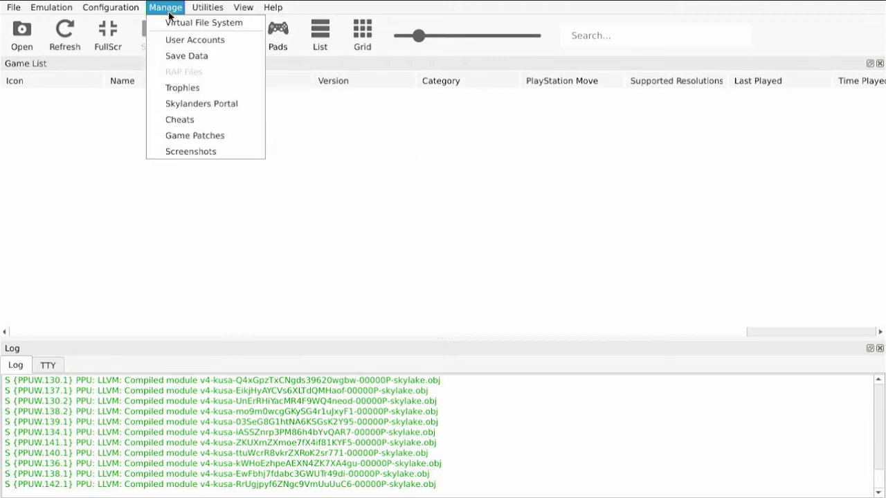
{"action": "left_click", "coordinate": [195, 139]}
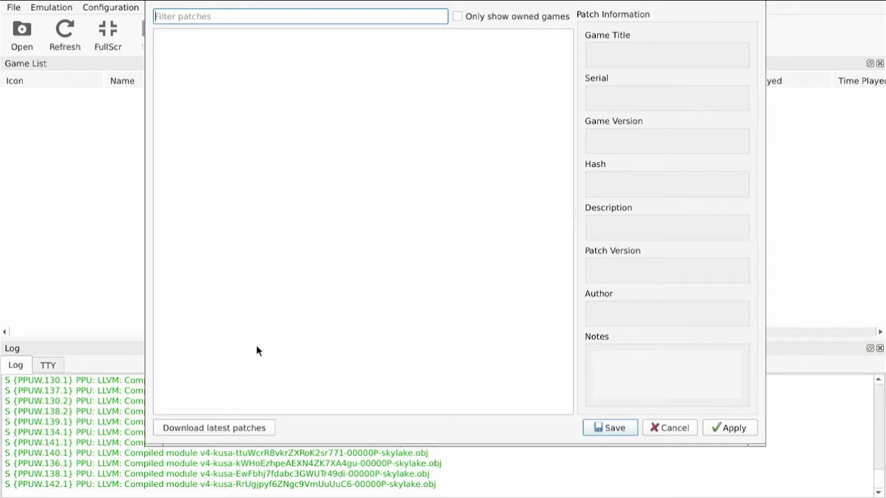
{"action": "left_click", "coordinate": [209, 428]}
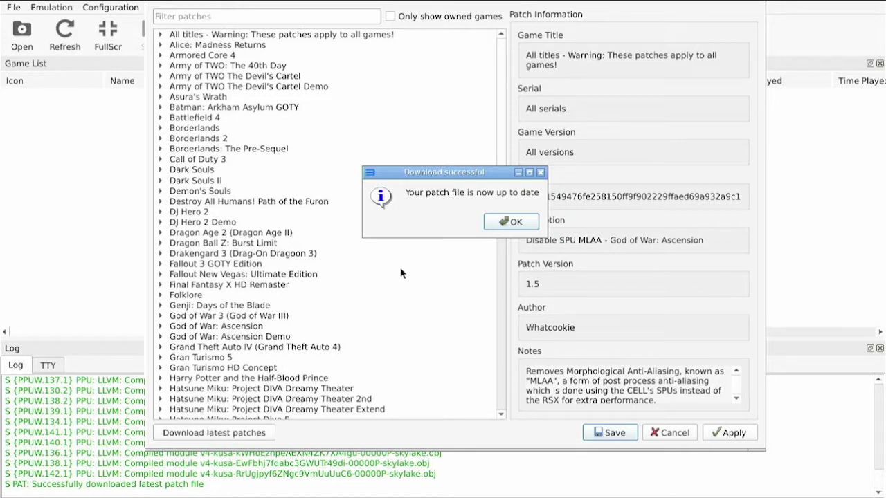
- Dismiss the patch download notice, request the latest game patches once more and close the resulting notice
{"action": "left_click", "coordinate": [508, 223]}
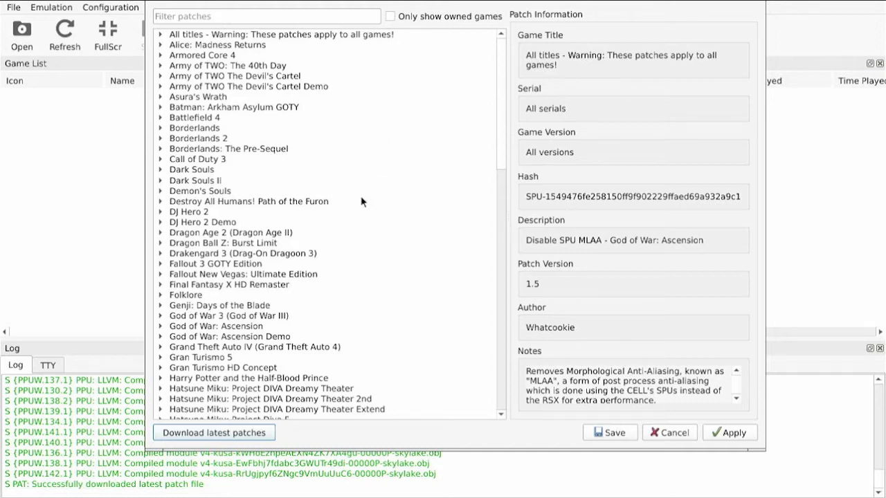
{"action": "left_click", "coordinate": [205, 435]}
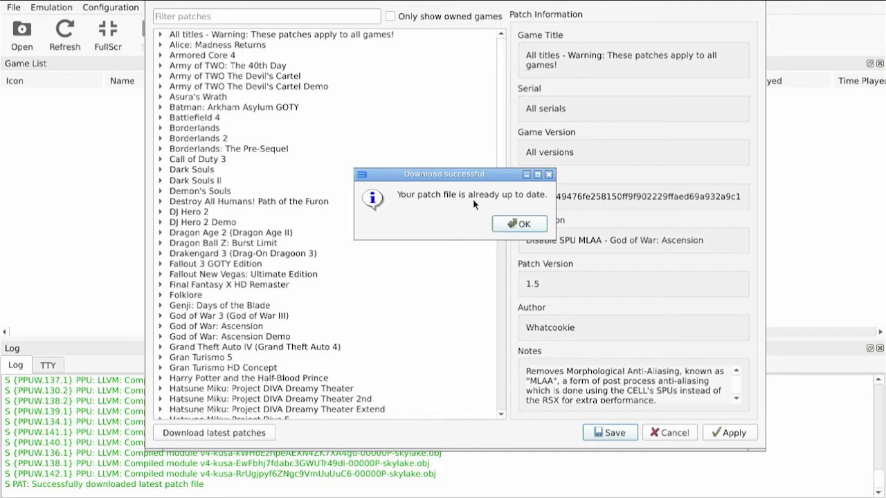
{"action": "left_click", "coordinate": [520, 228]}
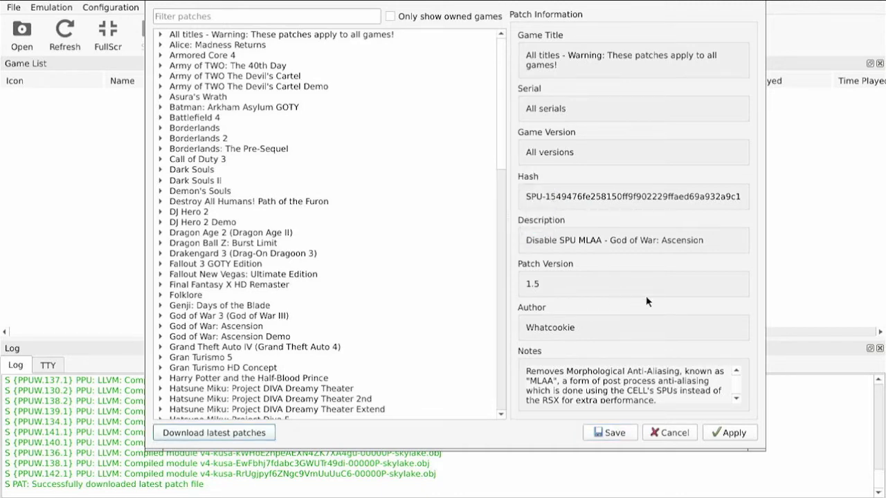
- Apply and save the settings in the patch manager, and exit RPCS3
{"action": "left_click", "coordinate": [722, 433]}
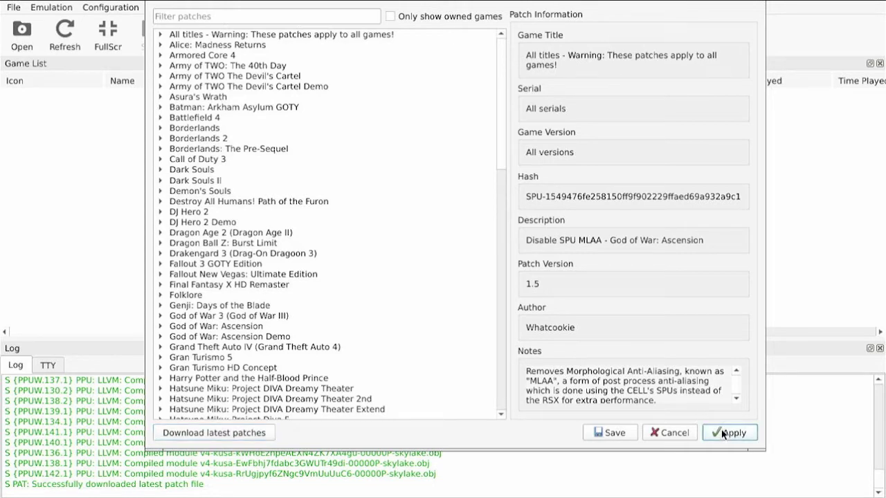
{"action": "left_click", "coordinate": [616, 432]}
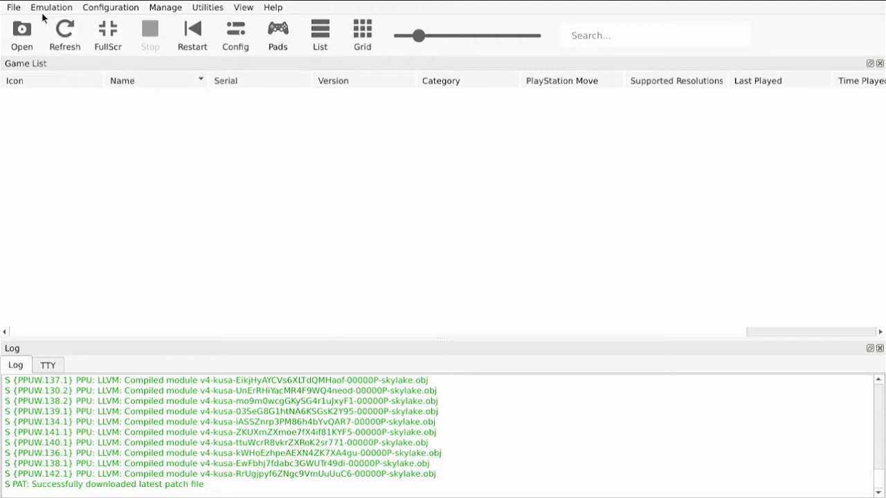
{"action": "left_click", "coordinate": [15, 7]}
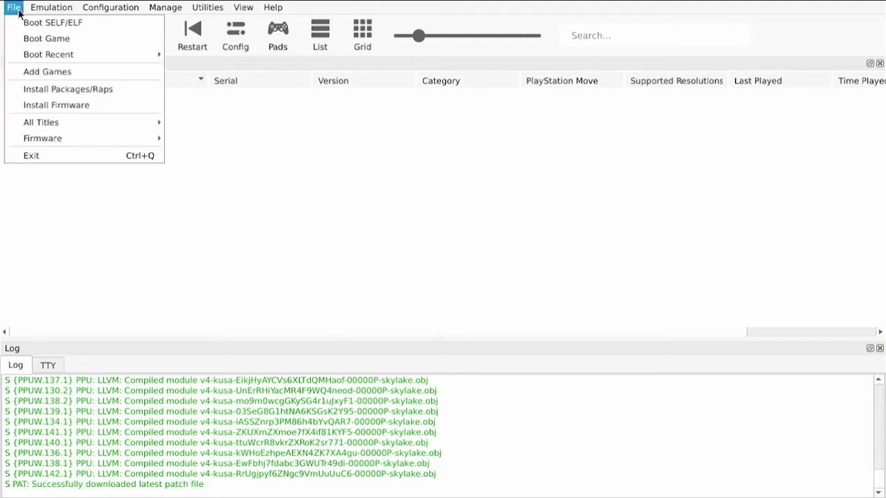
{"action": "left_click", "coordinate": [26, 153]}
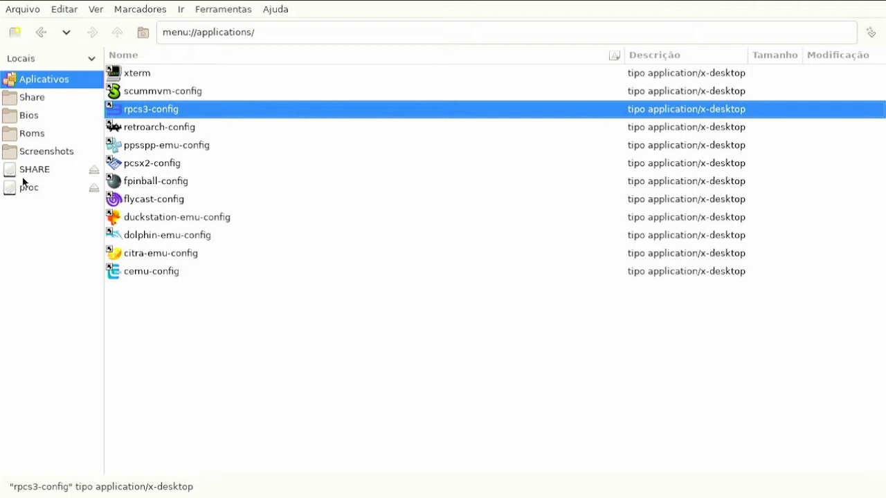
- Go to the PS3 folder on the TRANSFER drive and check the properties of The_King of Fighters XIII folder
{"action": "left_click", "coordinate": [20, 138]}
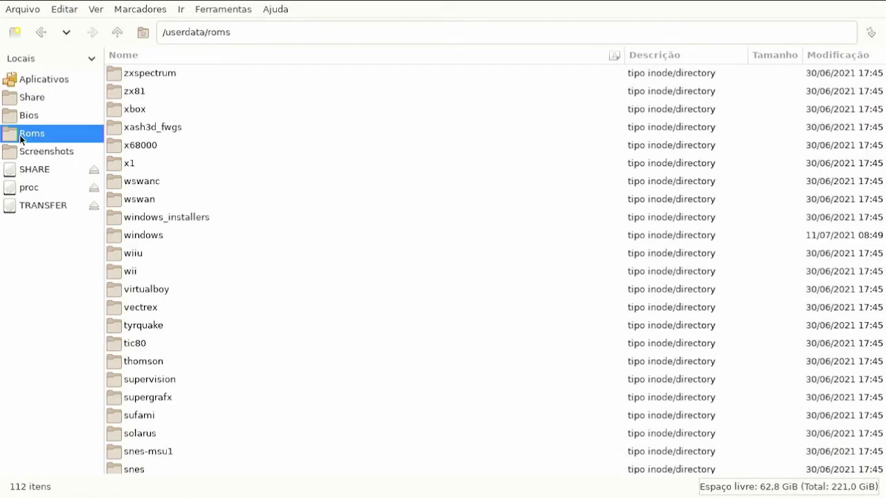
{"action": "left_click", "coordinate": [26, 205]}
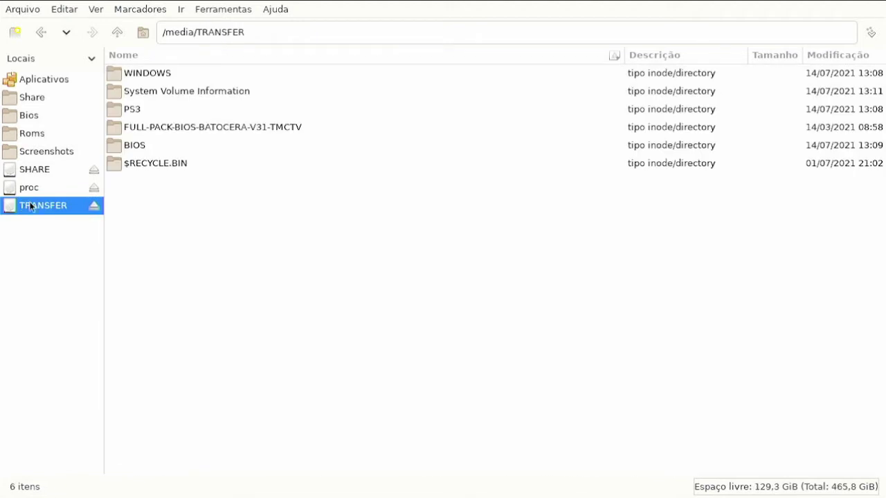
{"action": "double_click", "coordinate": [129, 110]}
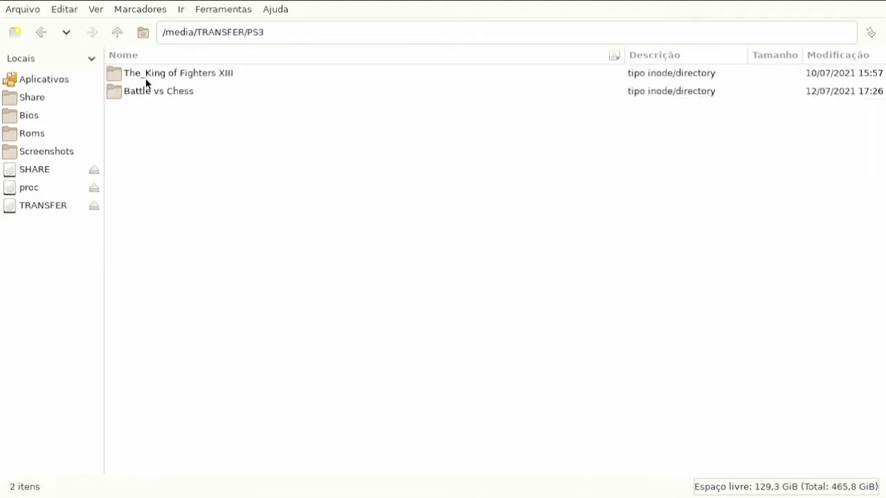
{"action": "left_click", "coordinate": [145, 82]}
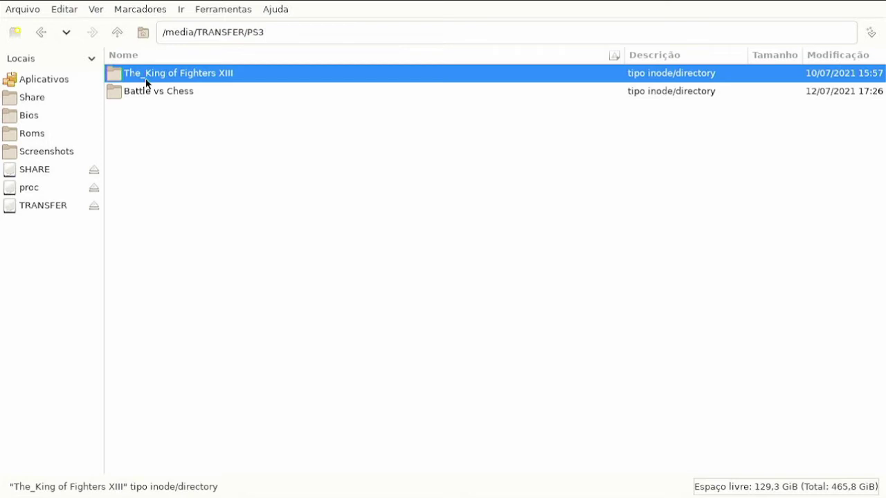
{"action": "right_click", "coordinate": [145, 82]}
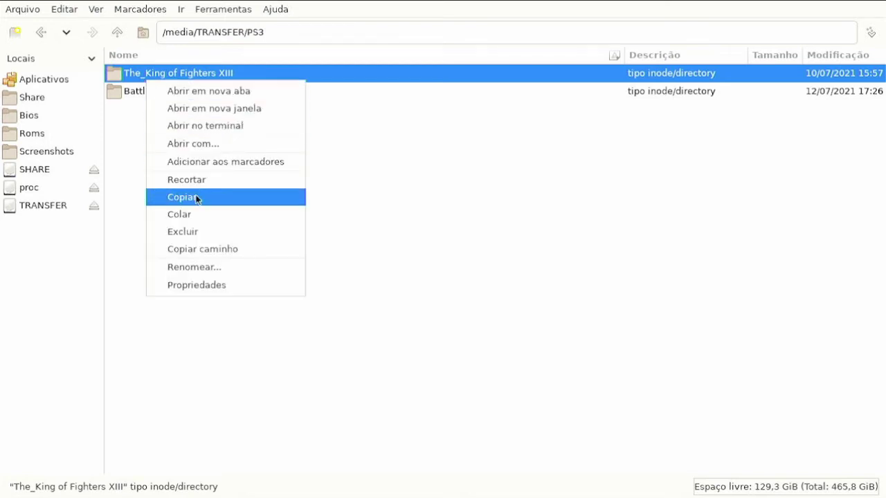
{"action": "left_click", "coordinate": [217, 284]}
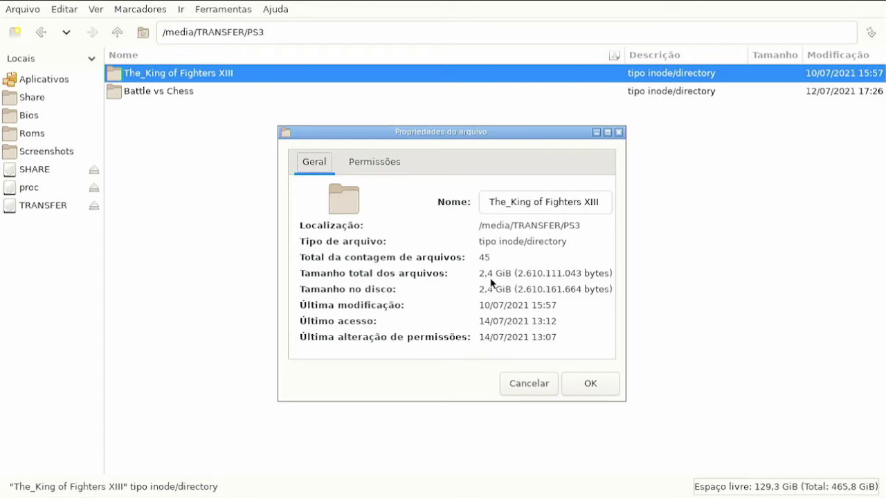
{"action": "left_click", "coordinate": [585, 385]}
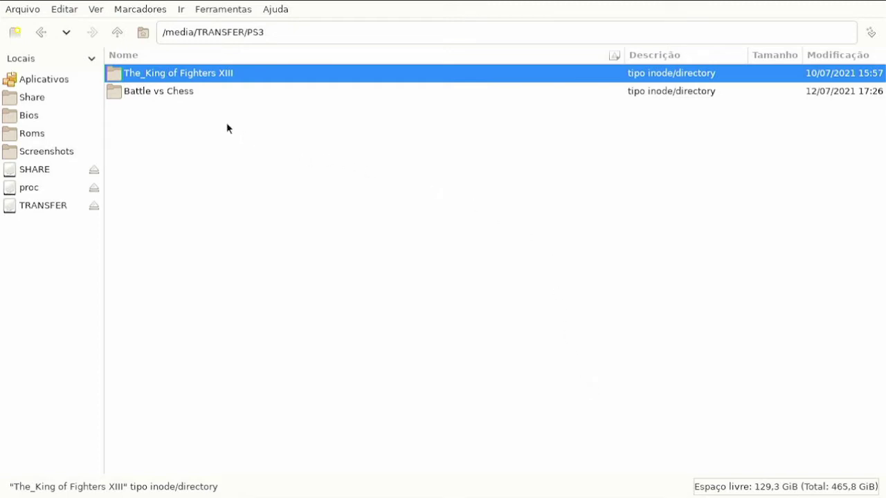
- Copy The_King of Fighters XIII folder from the TRANSFER drive into /userdata/roms/ps3
{"action": "left_click", "coordinate": [46, 134]}
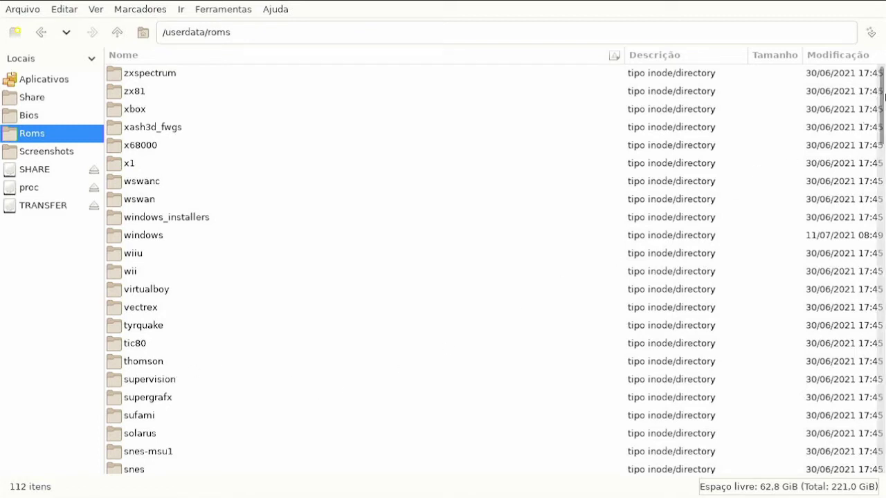
{"action": "left_click_drag", "start_coordinate": [881, 97], "coordinate": [884, 169]}
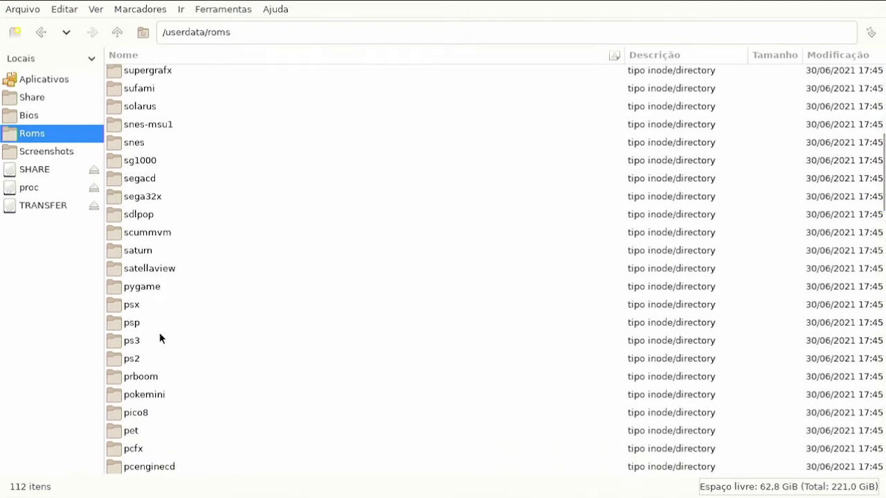
{"action": "double_click", "coordinate": [135, 341]}
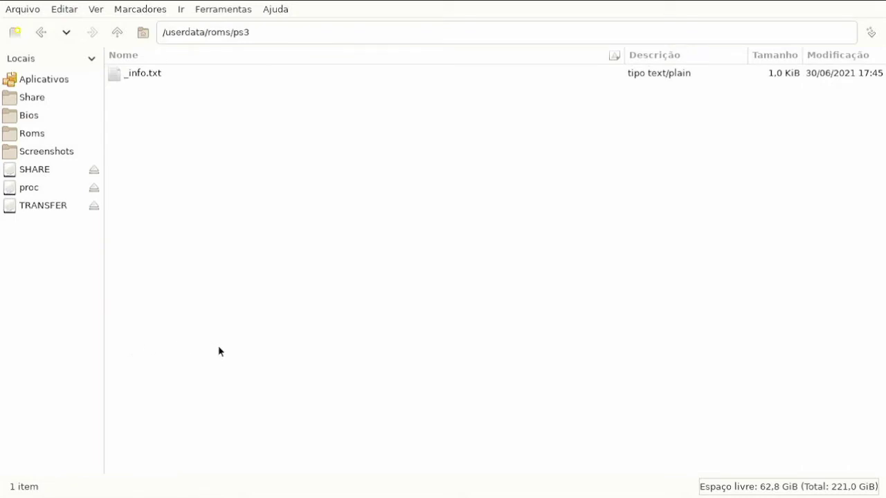
{"action": "key", "text": "ctrl+v"}
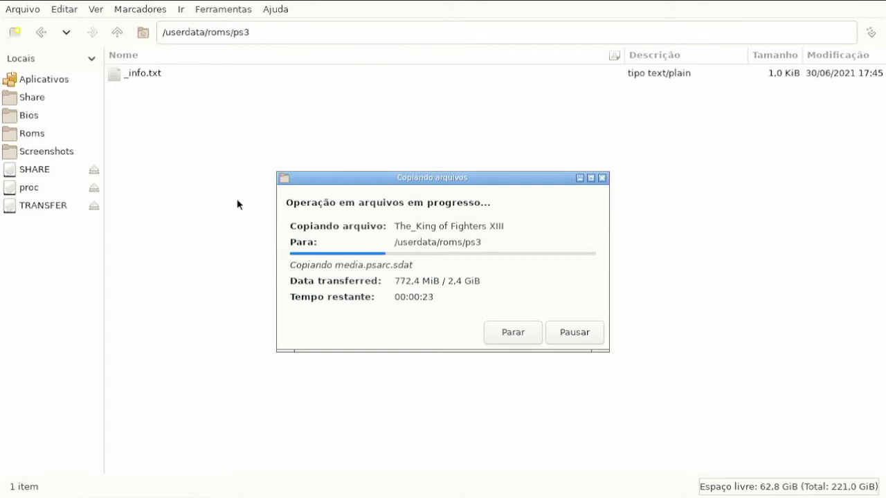
- Open _info.txt in the ps3 folder to read the ROM naming requirements, and close the text editor
{"action": "left_click", "coordinate": [144, 75]}
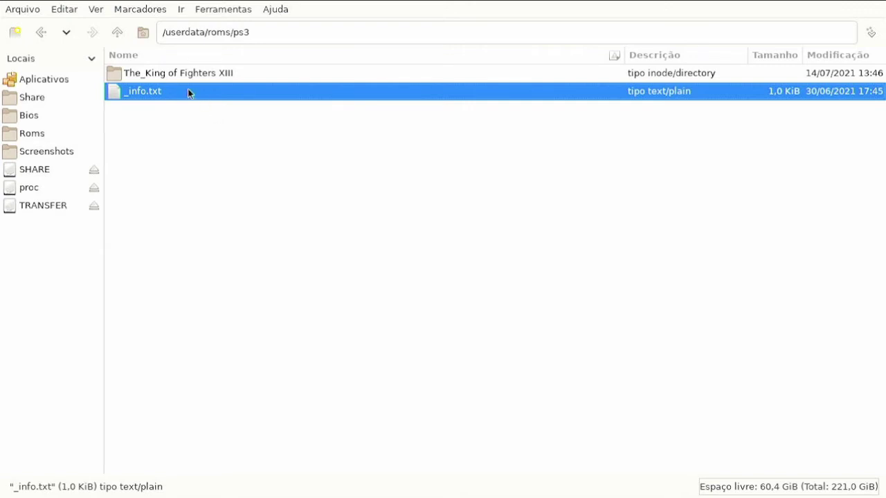
{"action": "double_click", "coordinate": [138, 98]}
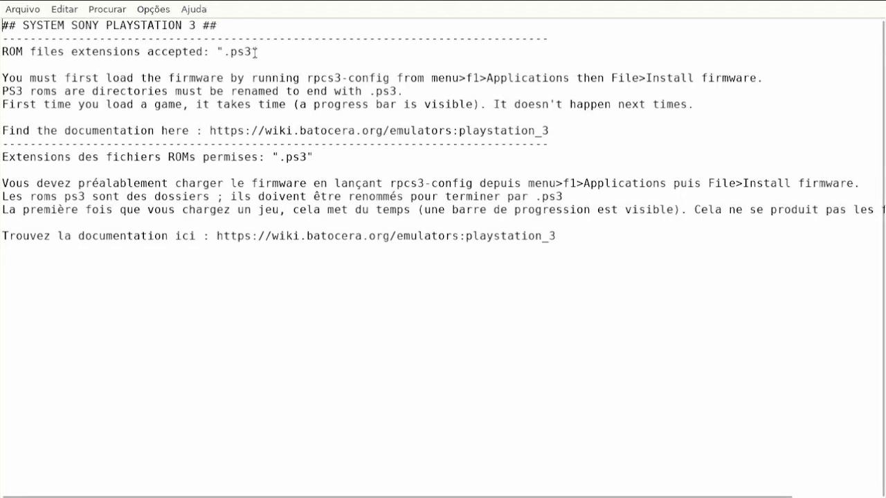
{"action": "left_click", "coordinate": [22, 10]}
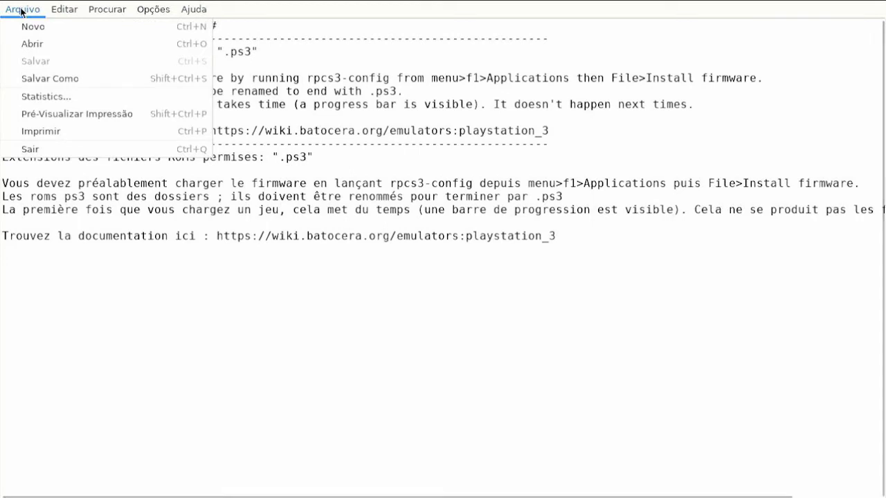
{"action": "left_click", "coordinate": [28, 149]}
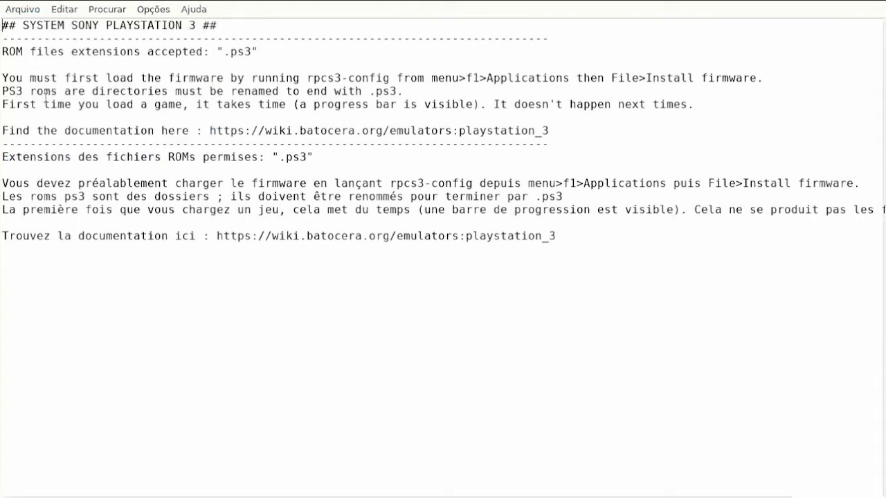
{"action": "left_click", "coordinate": [33, 11]}
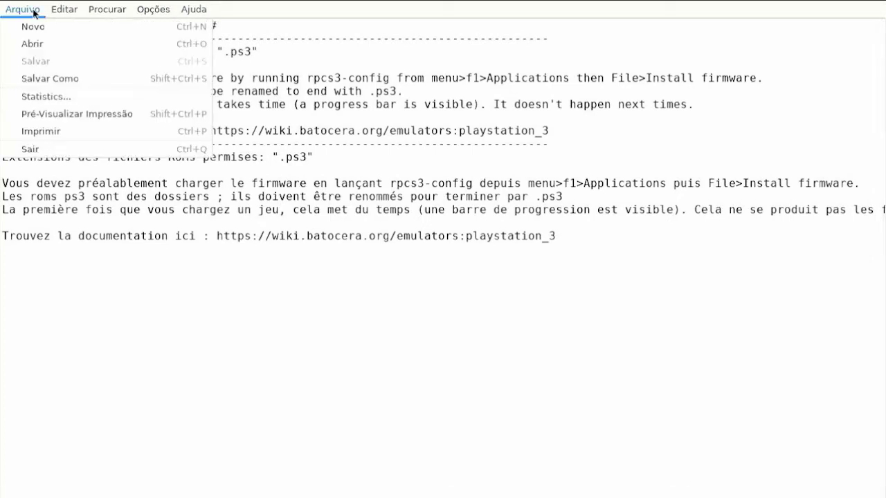
{"action": "left_click", "coordinate": [32, 150]}
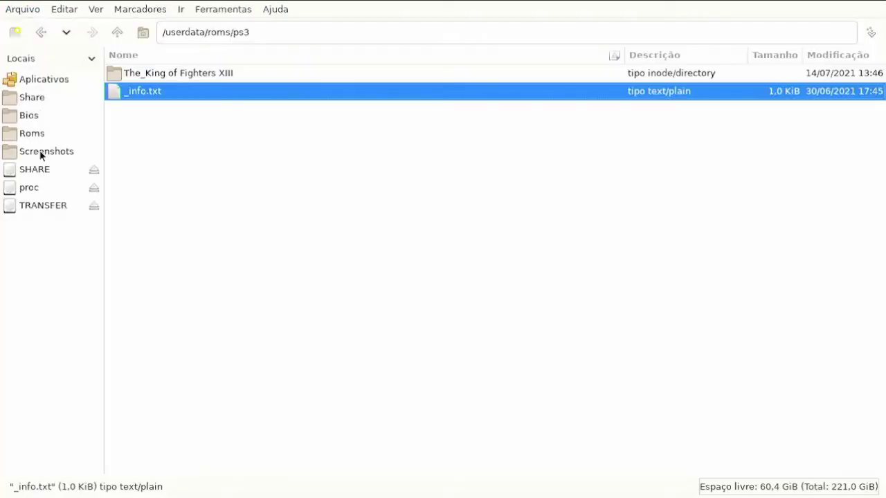
- Close the file manager and update the game lists from Batocera's game options
{"action": "left_click", "coordinate": [32, 12]}
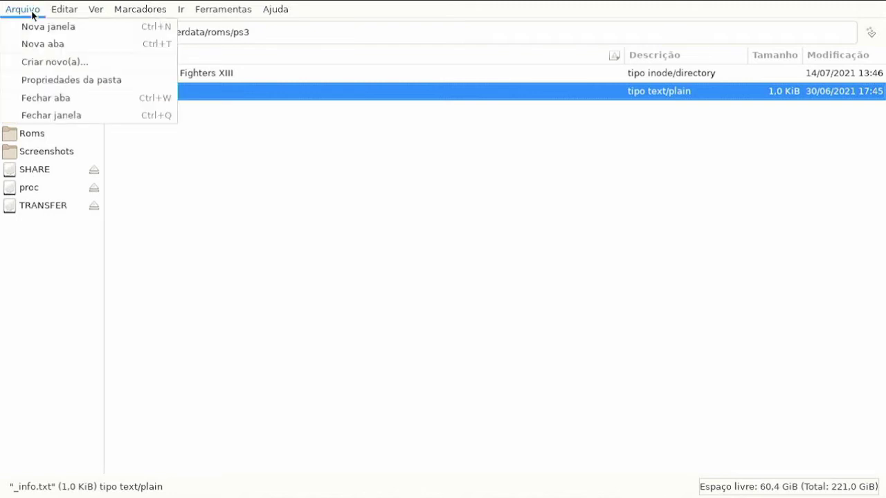
{"action": "left_click", "coordinate": [54, 114]}
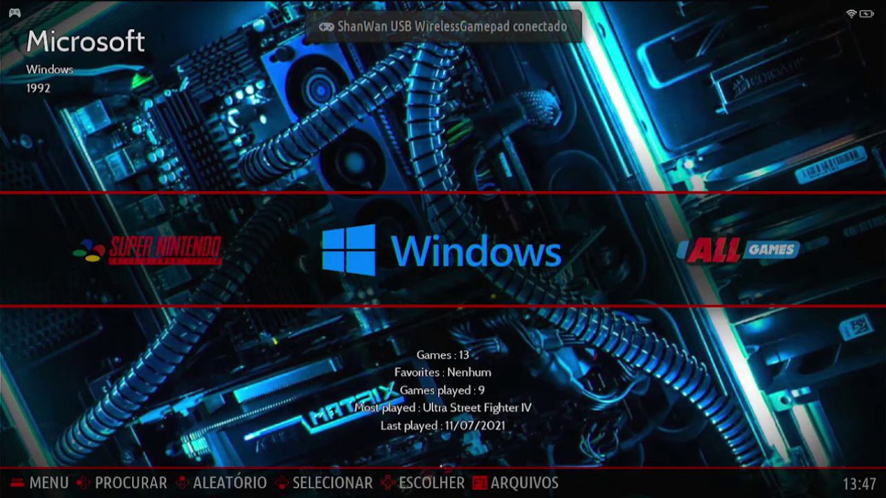
{"action": "key", "text": "Return"}
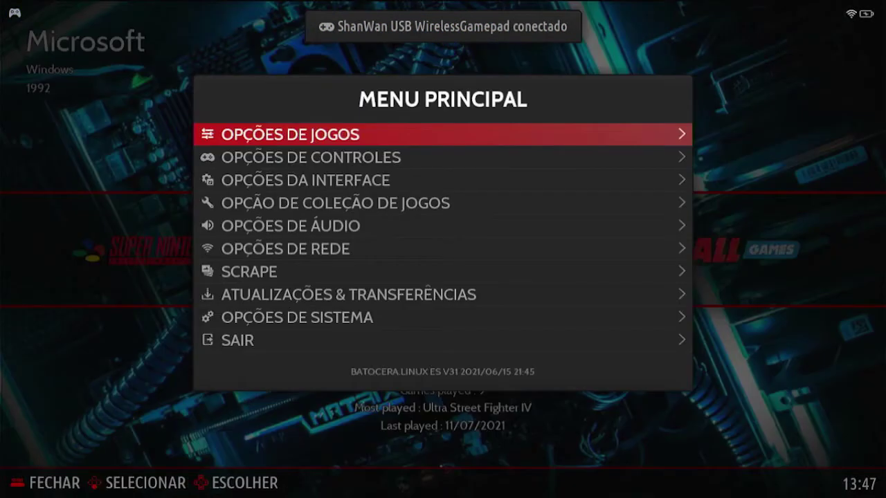
{"action": "key", "text": "Return"}
{"action": "key", "text": "Return"}
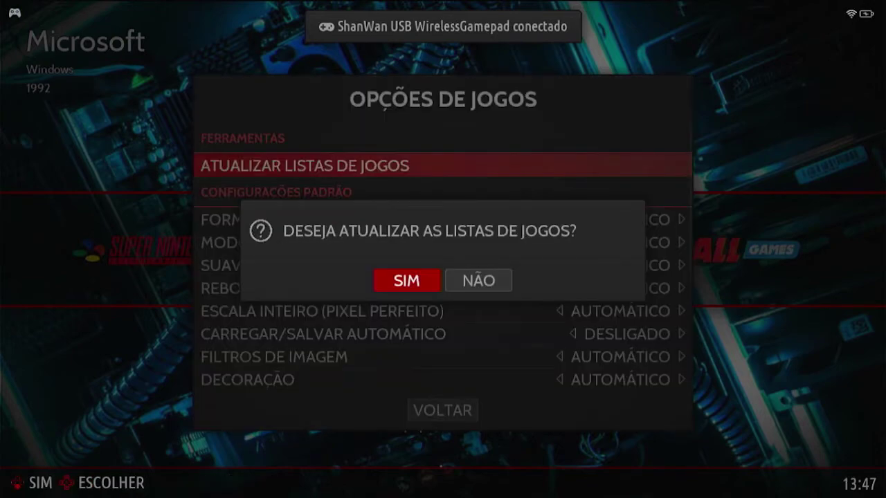
{"action": "key", "text": "Return"}
- Browse through the system carousel to check whether PlayStation 3 is among the listed systems
{"action": "key", "text": "Right"}
{"action": "key", "text": "Right"}
{"action": "key", "text": "Right"}
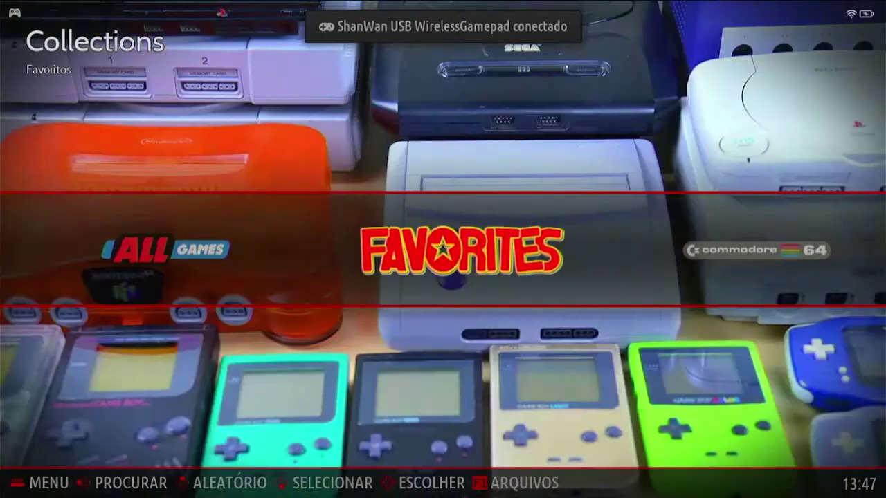
{"action": "key", "text": "Right"}
{"action": "key", "text": "Right"}
{"action": "key", "text": "Right"}
{"action": "key", "text": "Right"}
{"action": "key", "text": "Right"}
{"action": "key", "text": "Right"}
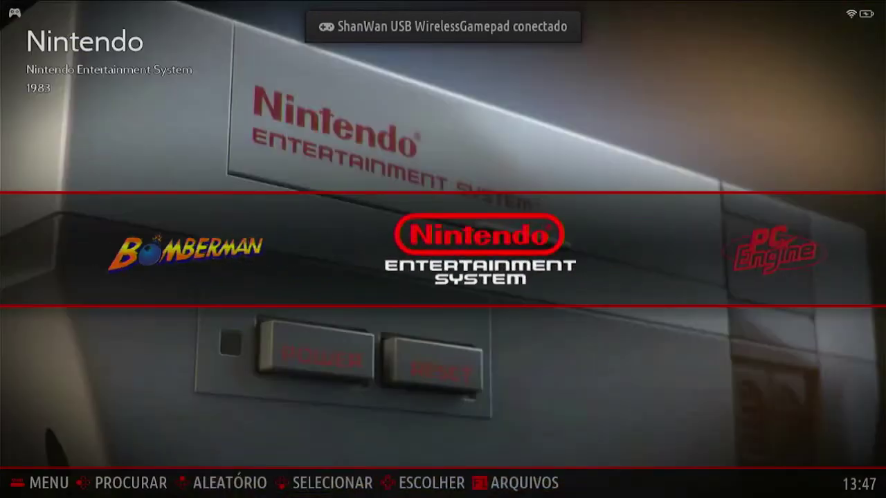
{"action": "key", "text": "Right"}
{"action": "key", "text": "Right"}
{"action": "key", "text": "Right"}
{"action": "key", "text": "Right"}
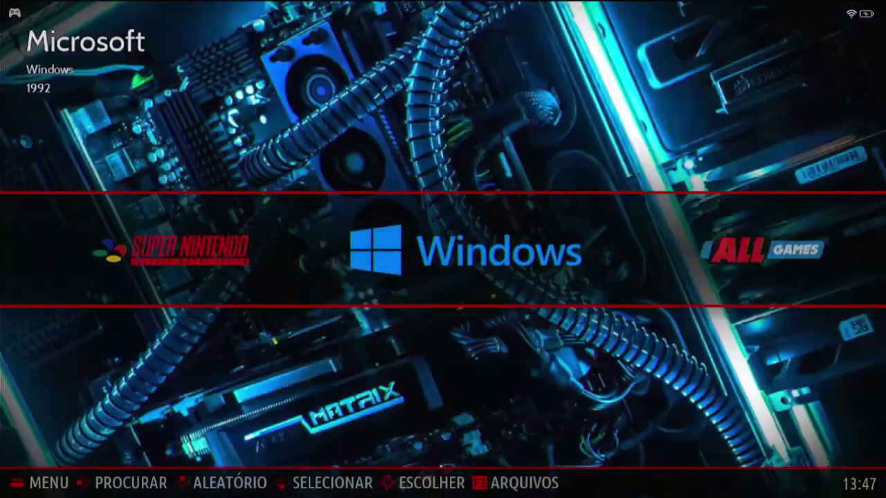
- Open the file manager and go to the ps3 folder inside /userdata/roms
{"action": "key", "text": "F1"}
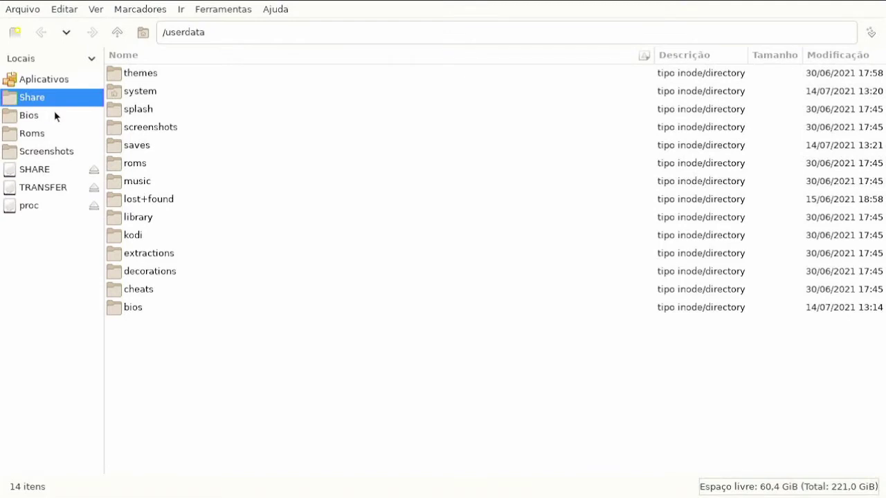
{"action": "left_click", "coordinate": [40, 131]}
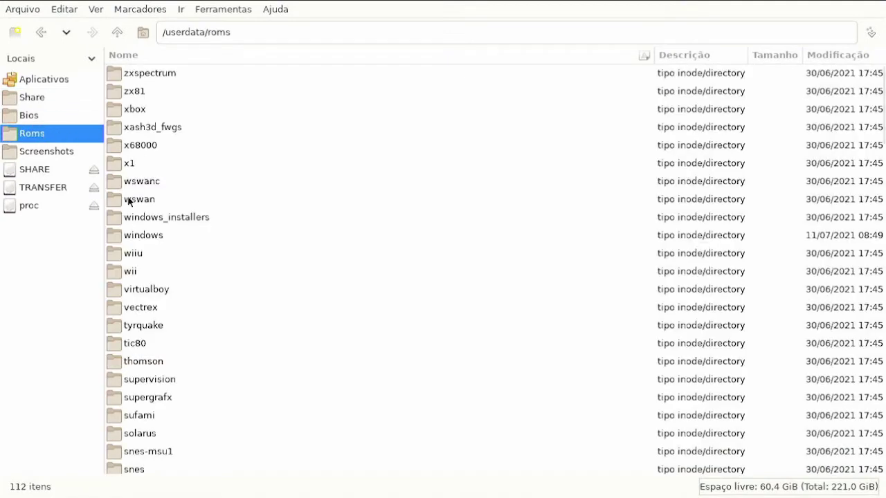
{"action": "scroll", "coordinate": [175, 212], "scroll_direction": "down", "scroll_amount": 5}
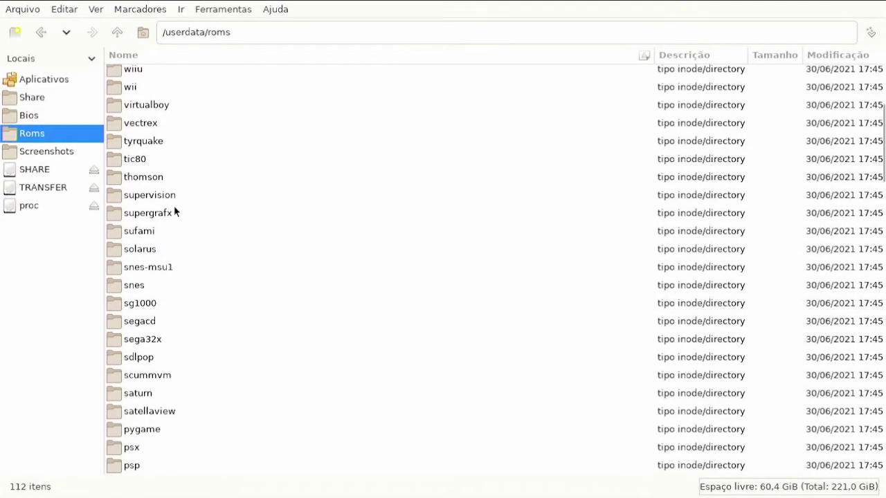
{"action": "scroll", "coordinate": [173, 211], "scroll_direction": "down", "scroll_amount": 6}
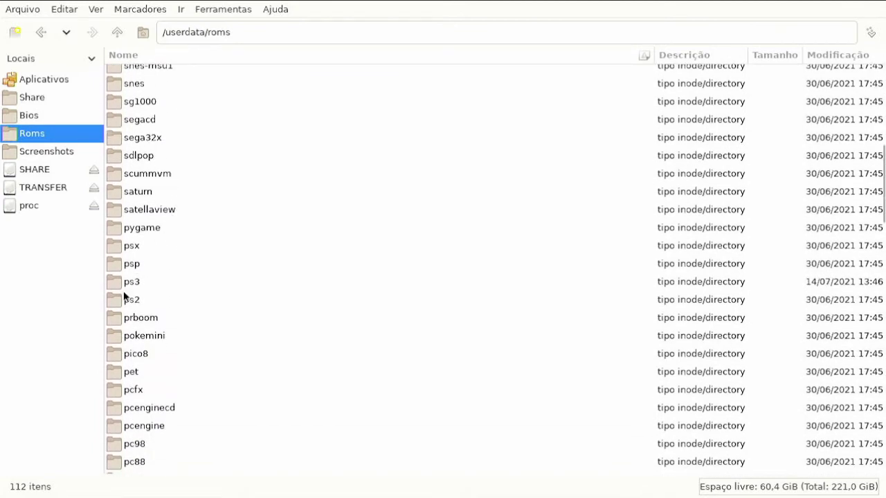
{"action": "double_click", "coordinate": [124, 287]}
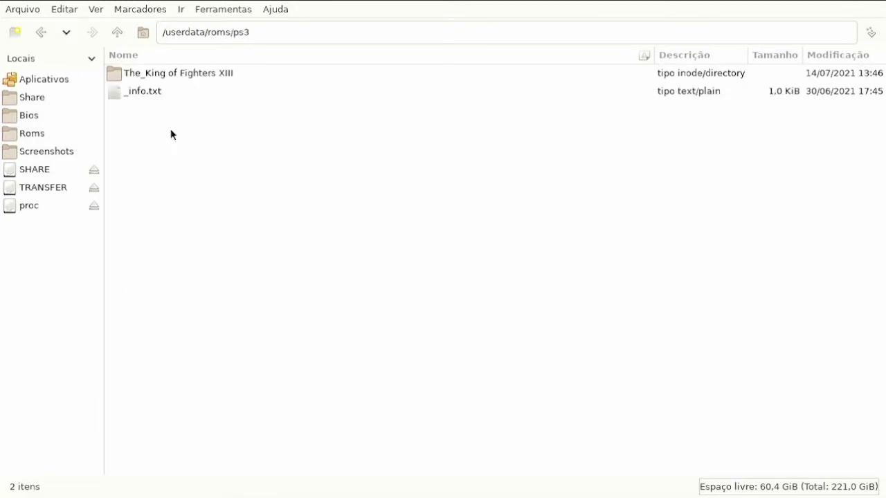
- Rename the game folder to The_King of Fighters XIII.ps3
{"action": "left_click", "coordinate": [179, 78]}
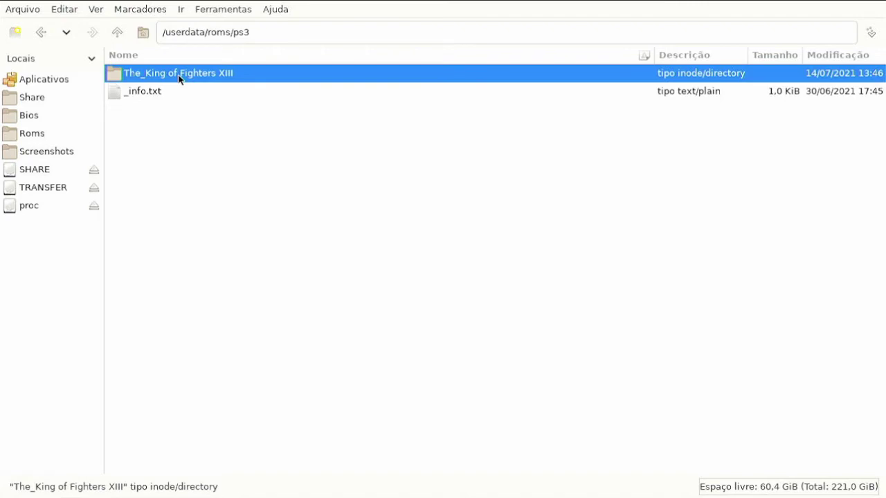
{"action": "key", "text": "F2"}
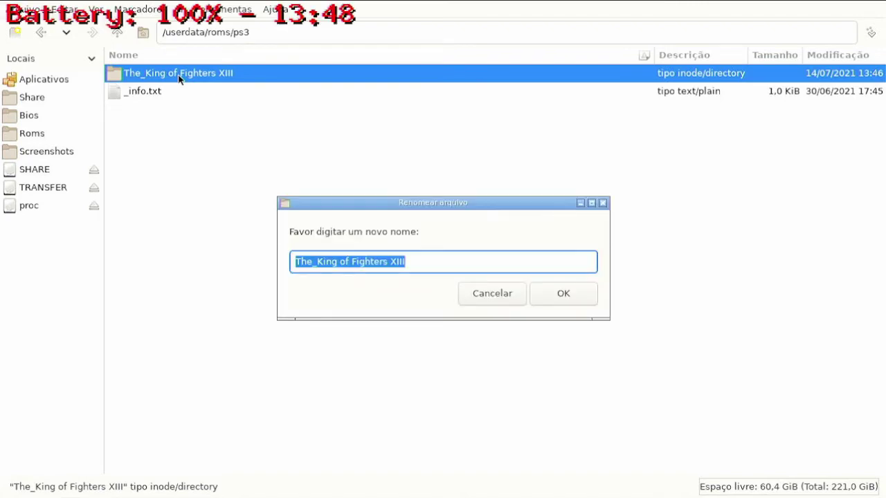
{"action": "left_click", "coordinate": [424, 260]}
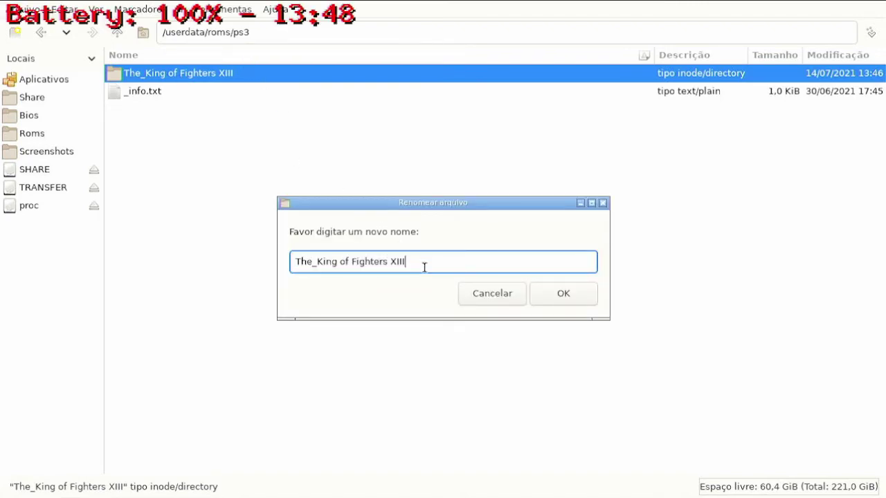
{"action": "type", "text": ".p"}
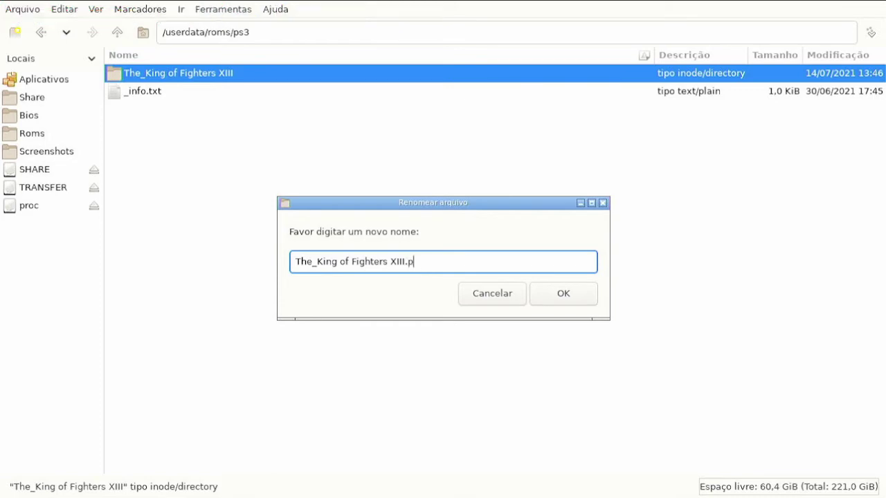
{"action": "type", "text": "s3"}
{"action": "left_click", "coordinate": [543, 292]}
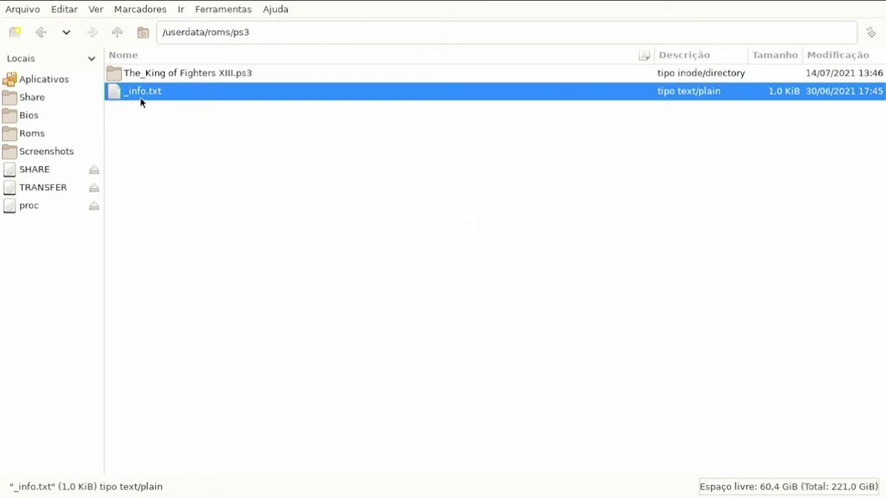
- Launch rpcs3-config from the applications and open the folder selection for adding games
{"action": "left_click", "coordinate": [45, 82]}
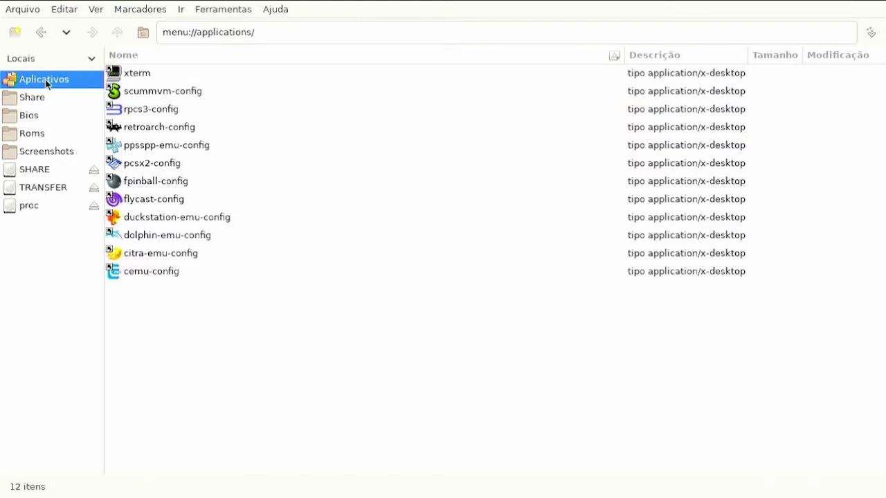
{"action": "left_click", "coordinate": [130, 115]}
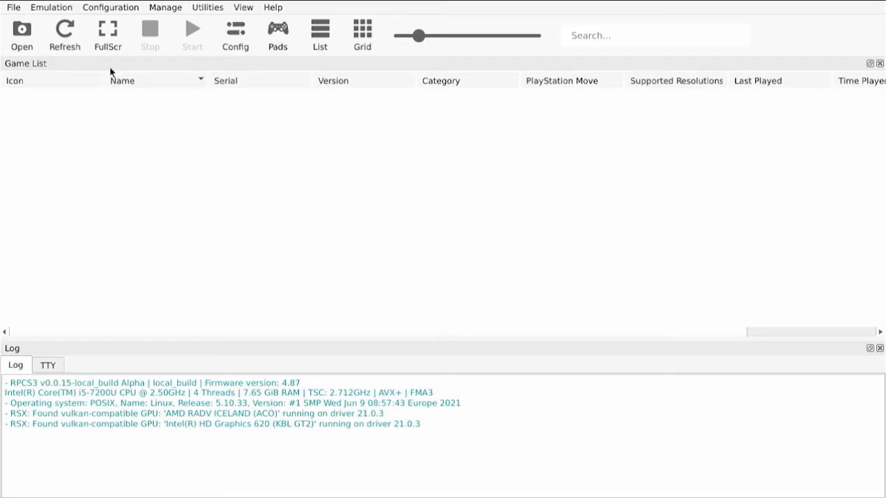
{"action": "left_click", "coordinate": [14, 7]}
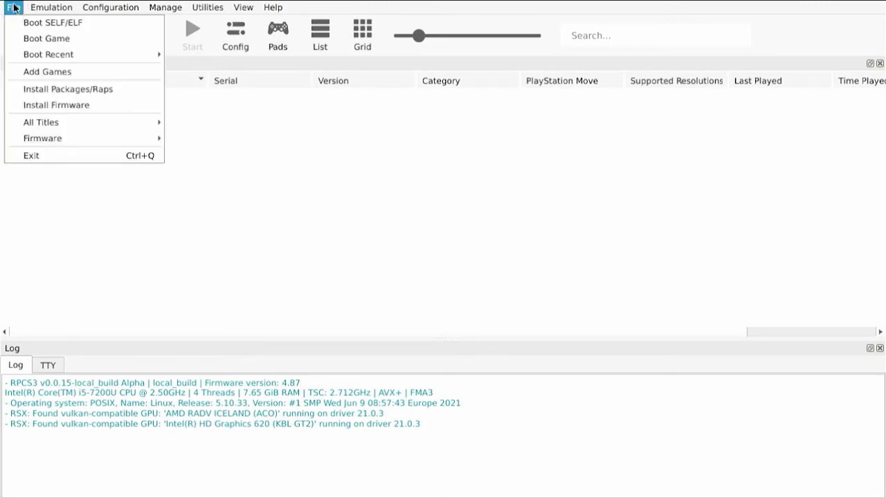
{"action": "left_click", "coordinate": [74, 73]}
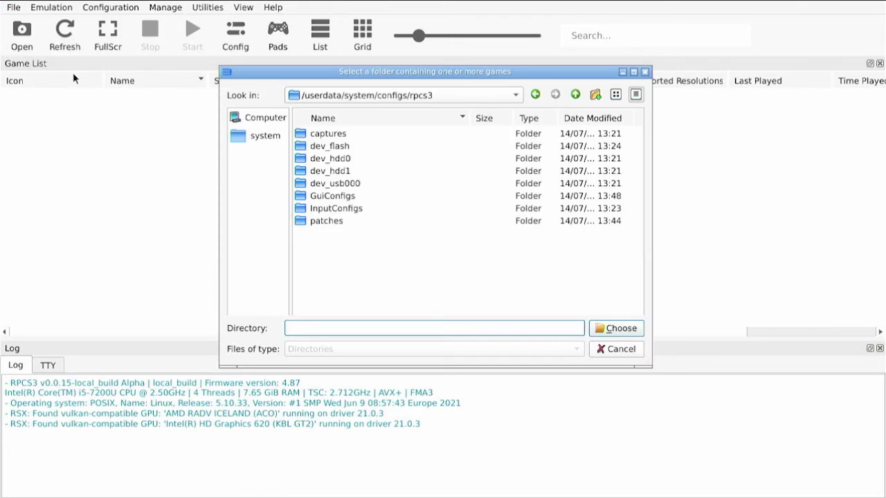
- Add the folder The_King of Fighters XIII.ps3 from /userdata/roms/ps3 to the RPCS3 game list
{"action": "left_click", "coordinate": [515, 95]}
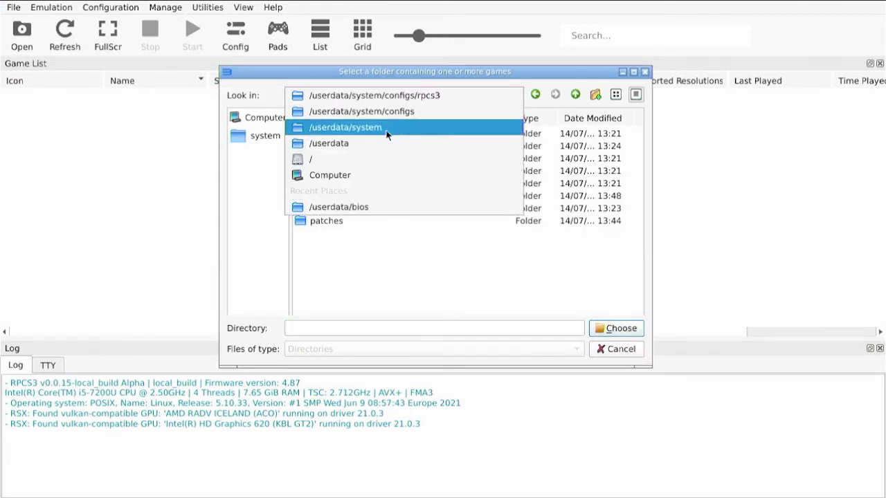
{"action": "left_click", "coordinate": [331, 140]}
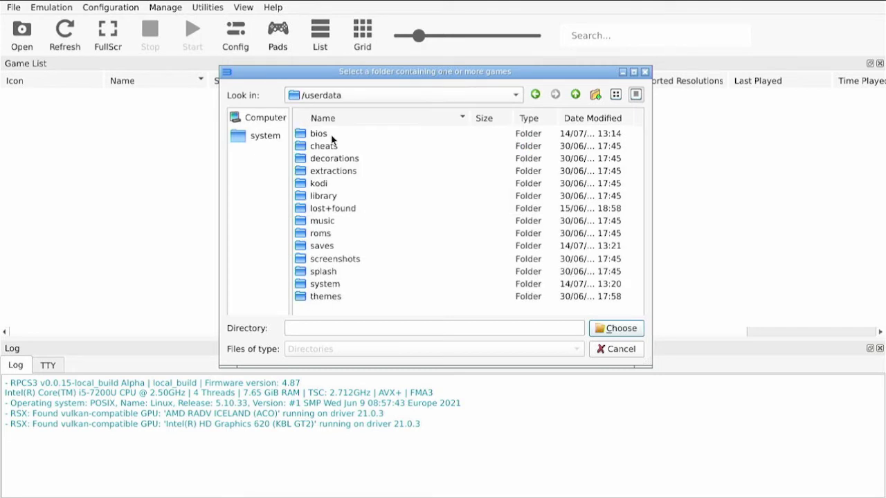
{"action": "left_click", "coordinate": [320, 234]}
{"action": "double_click", "coordinate": [320, 234]}
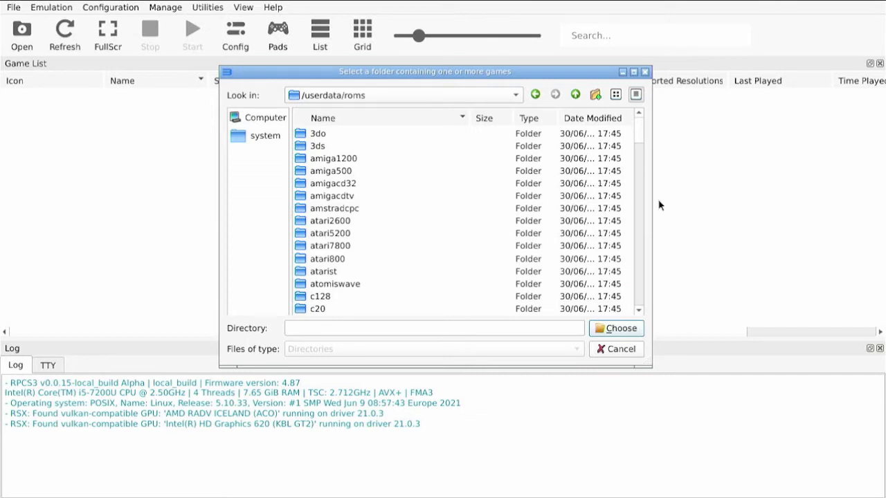
{"action": "left_click_drag", "start_coordinate": [639, 132], "coordinate": [643, 257]}
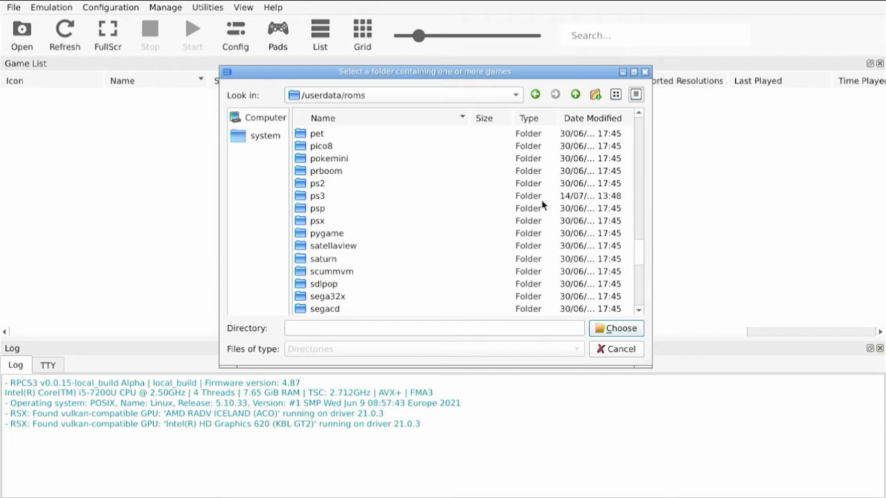
{"action": "left_click", "coordinate": [321, 198]}
{"action": "double_click", "coordinate": [321, 196]}
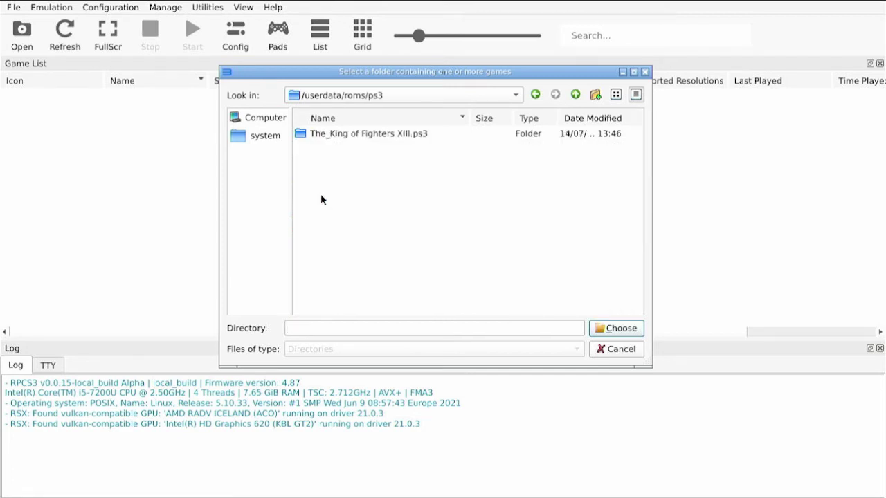
{"action": "left_click", "coordinate": [381, 137]}
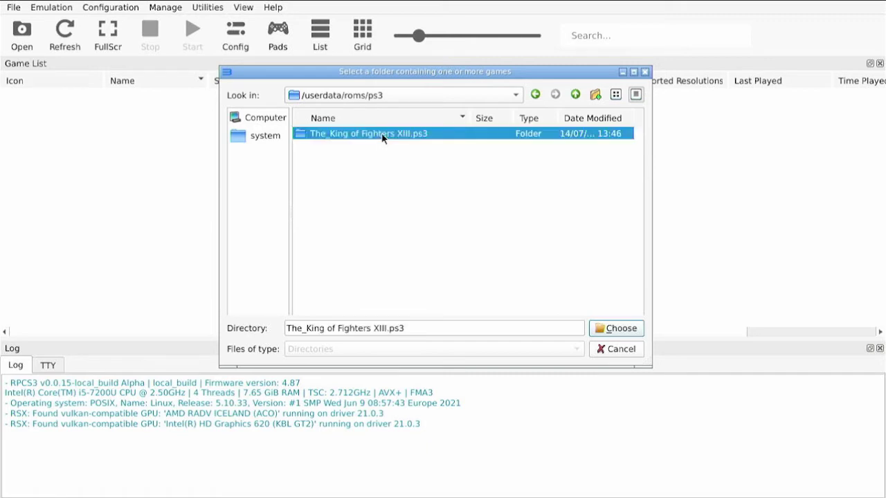
{"action": "left_click", "coordinate": [621, 331]}
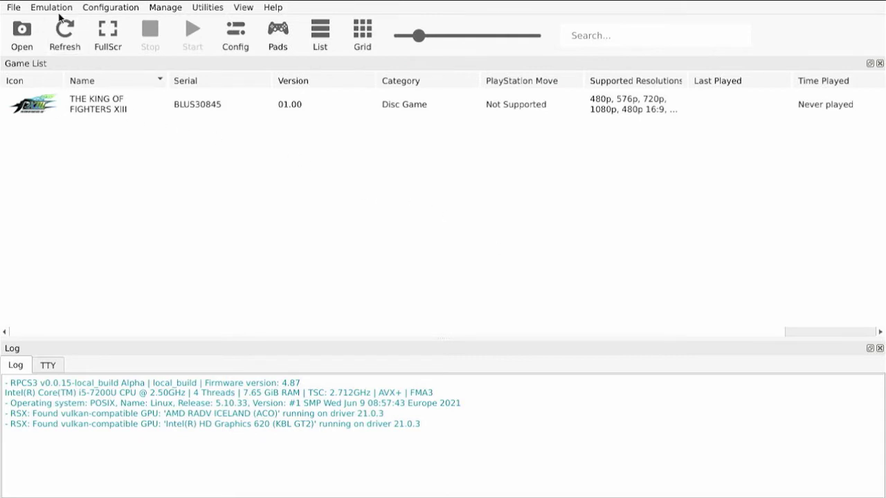
- Exit RPCS3 and close the file manager window to return to Batocera's system carousel
{"action": "left_click", "coordinate": [12, 7]}
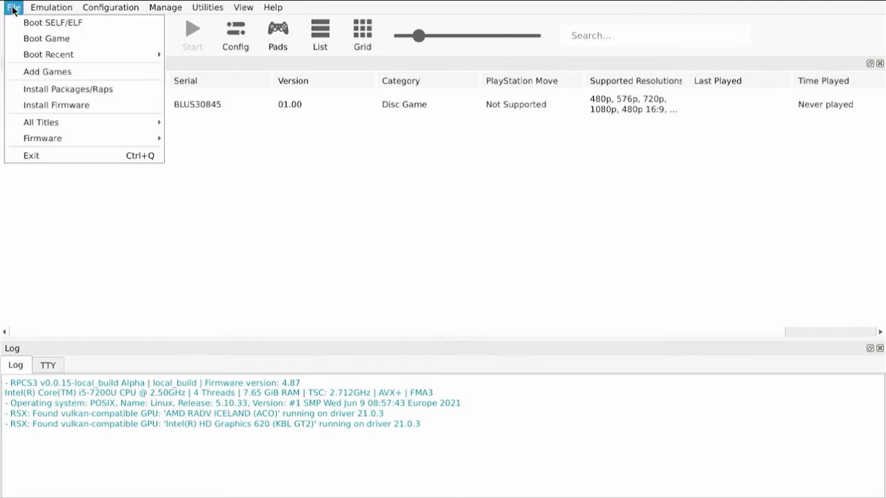
{"action": "left_click", "coordinate": [33, 156]}
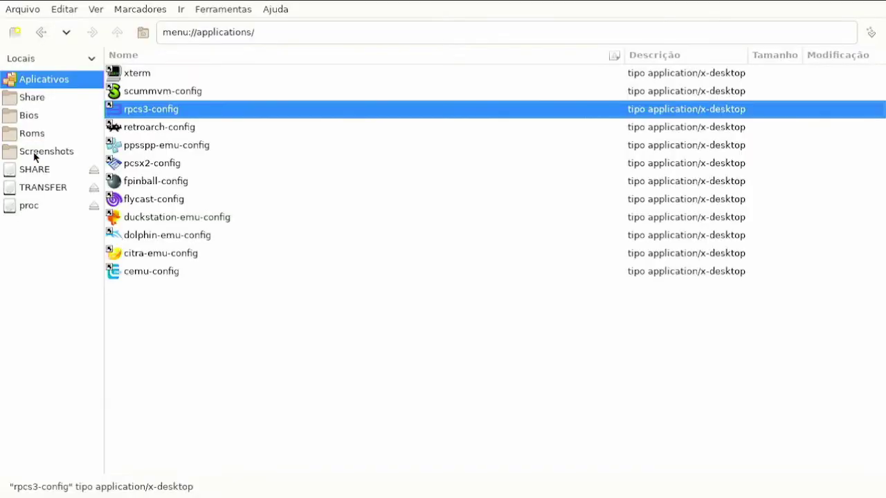
{"action": "left_click", "coordinate": [21, 8]}
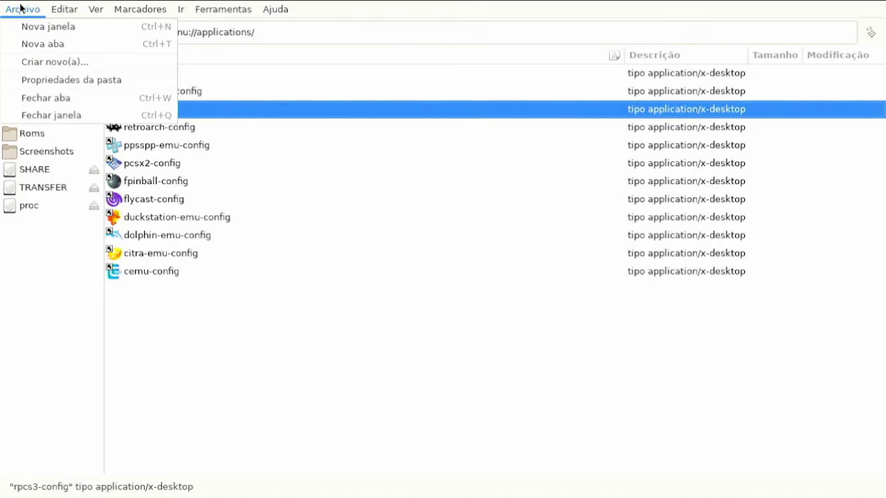
{"action": "left_click", "coordinate": [37, 116]}
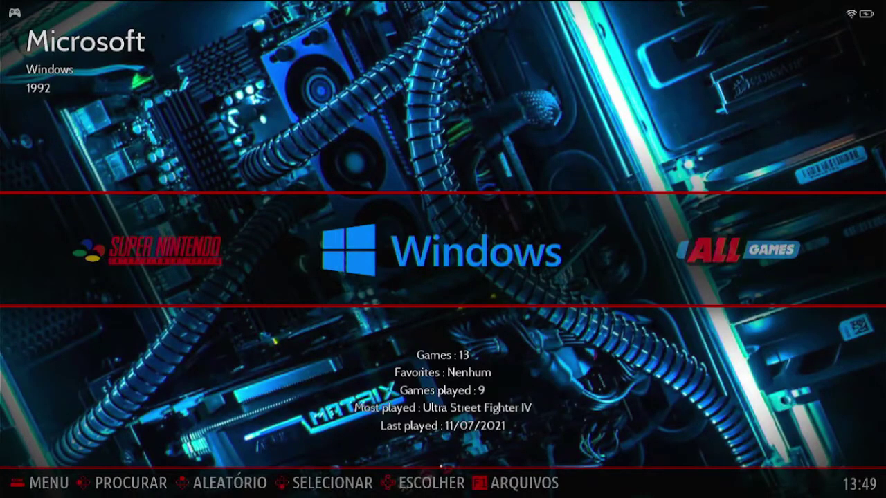
- Update the game lists from Batocera's game options and confirm the update
{"action": "key", "text": "Escape"}
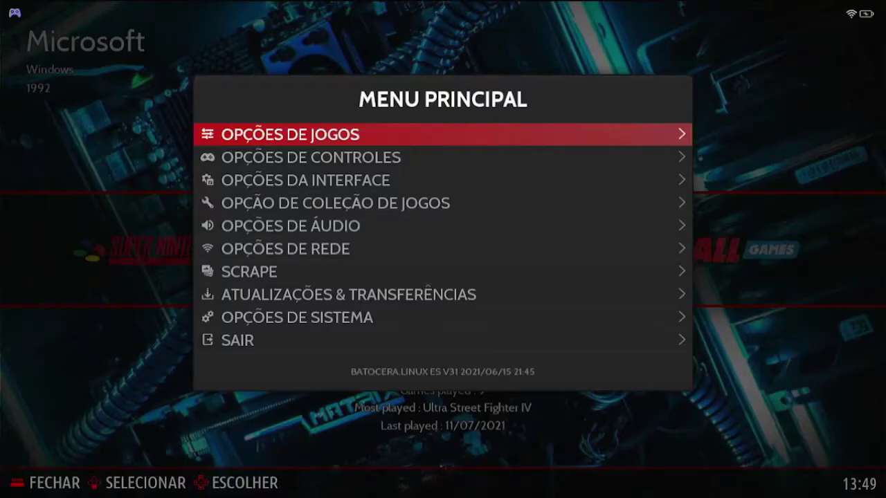
{"action": "key", "text": "Return"}
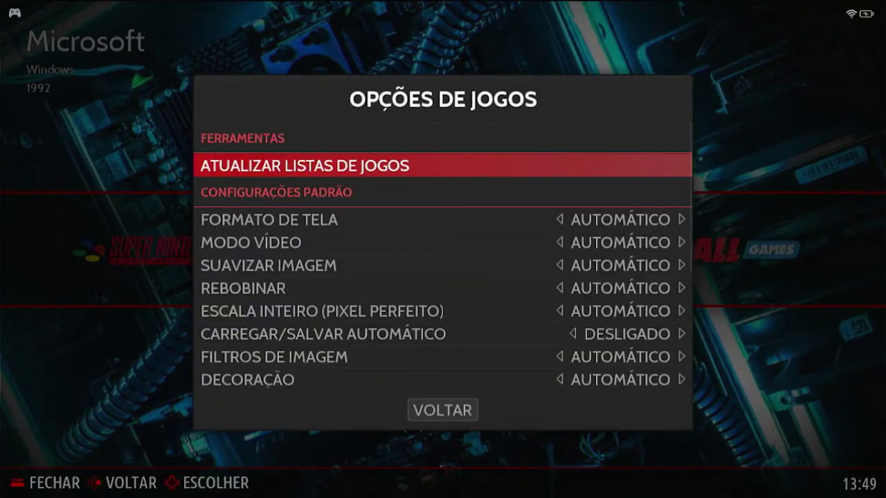
{"action": "key", "text": "Return"}
{"action": "key", "text": "Return"}
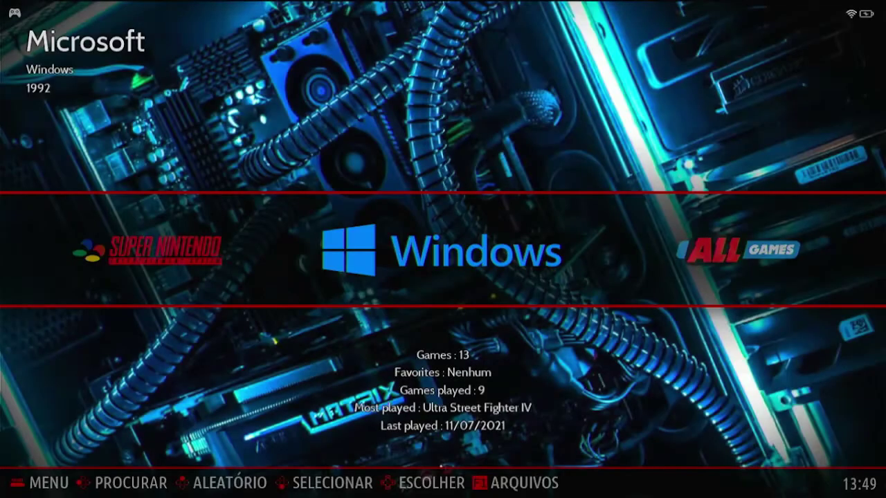
- Go to PlayStation 3 in the system carousel and open its game list
{"action": "key", "text": "Left"}
{"action": "key", "text": "Left"}
{"action": "key", "text": "Left"}
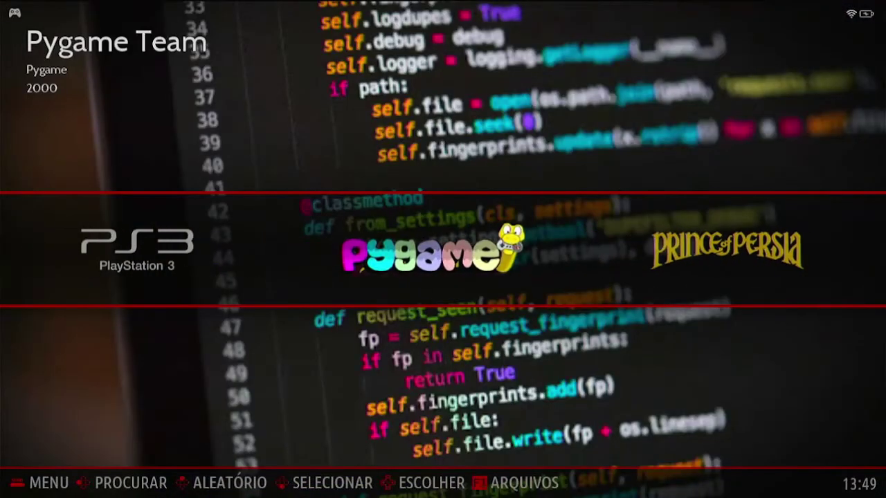
{"action": "key", "text": "Left"}
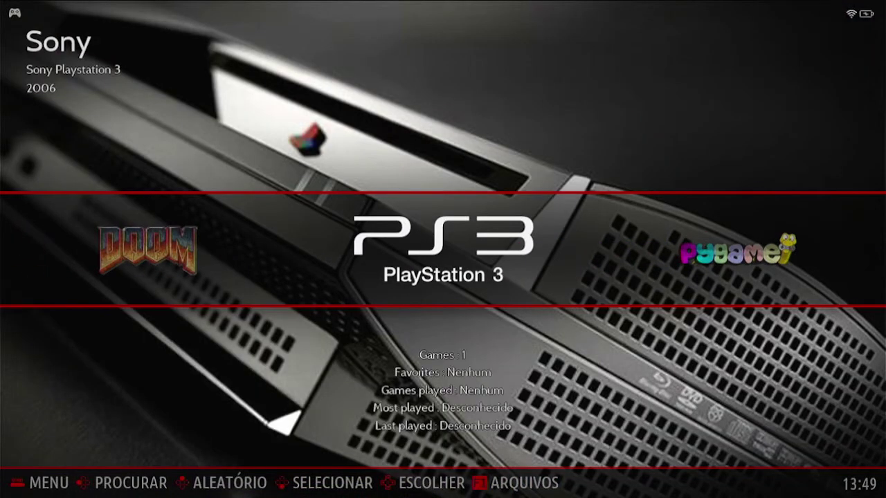
{"action": "key", "text": "Return"}
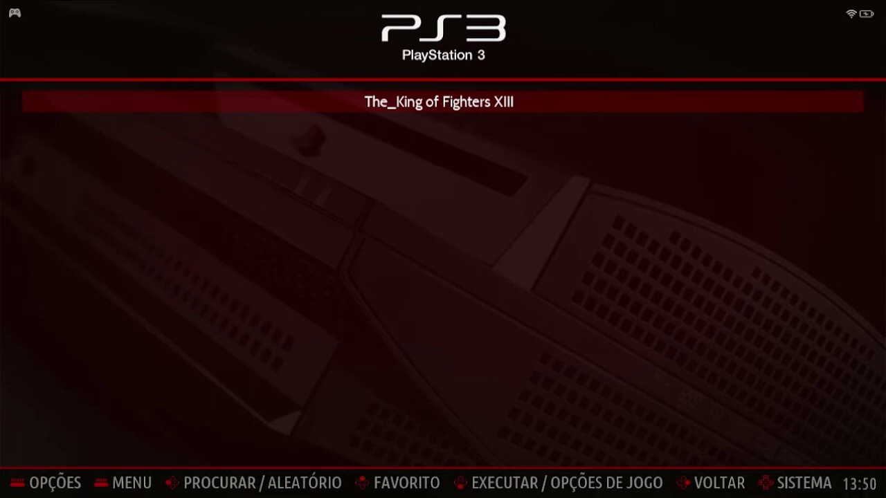
- Launch The_King of Fighters XIII, skip the opening cutscene and start from the title screen
{"action": "key", "text": "Return"}
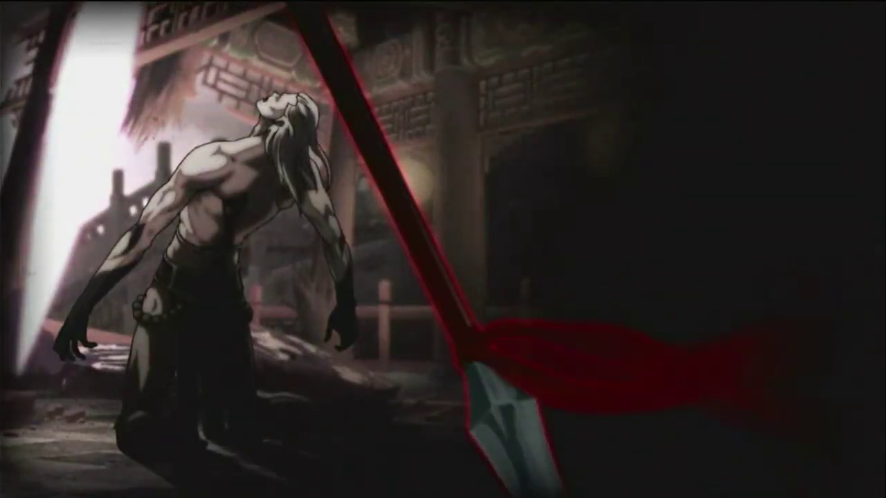
{"action": "key", "text": "Return"}
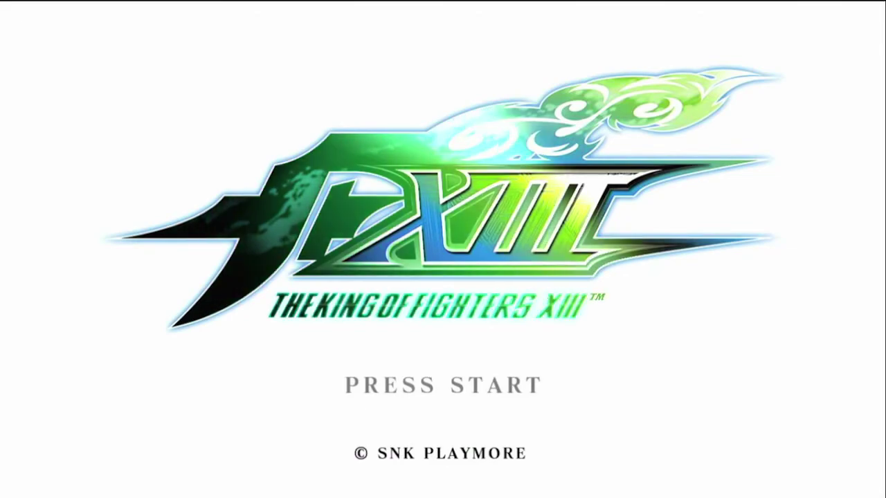
{"action": "key", "text": "Return"}
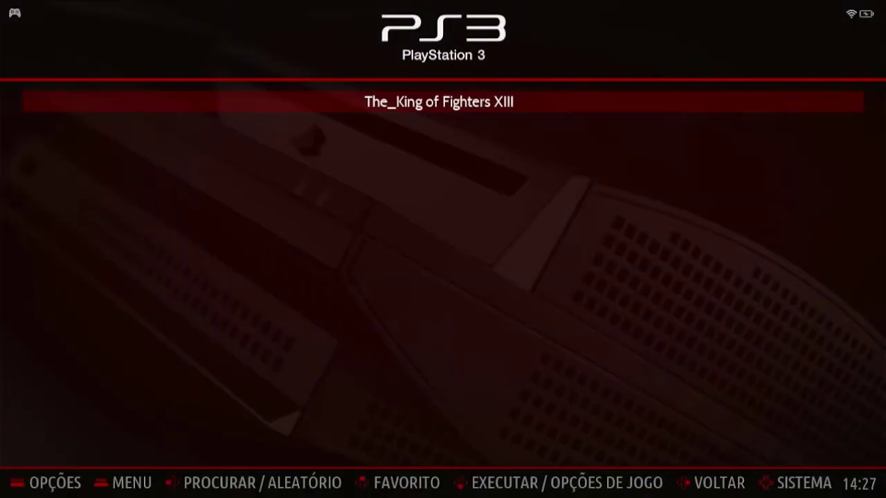
- Update Batocera's game lists once more and launch The_King of Fighters XIII again from the PlayStation 3 list
{"action": "key", "text": "Escape"}
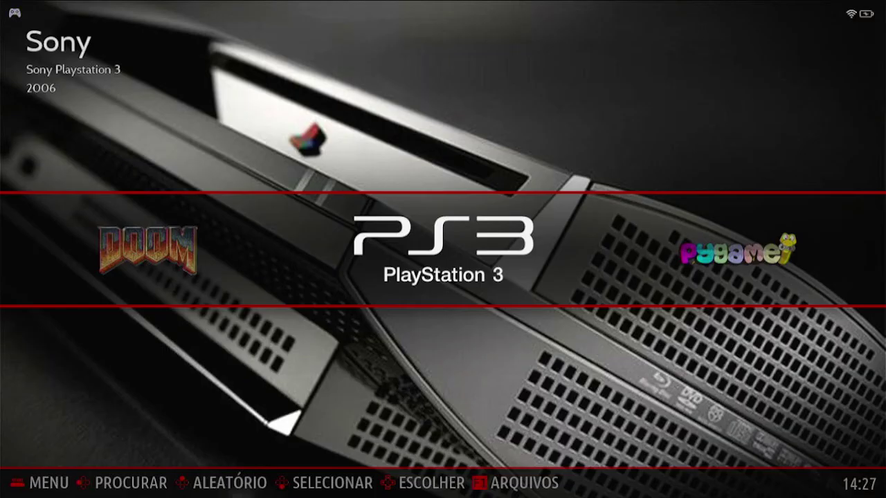
{"action": "key", "text": "F1"}
{"action": "key", "text": "Return"}
{"action": "key", "text": "Return"}
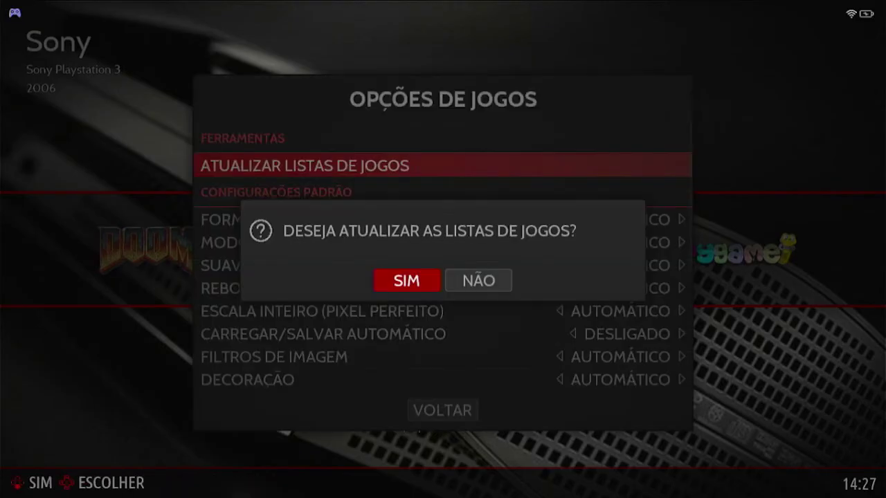
{"action": "key", "text": "Return"}
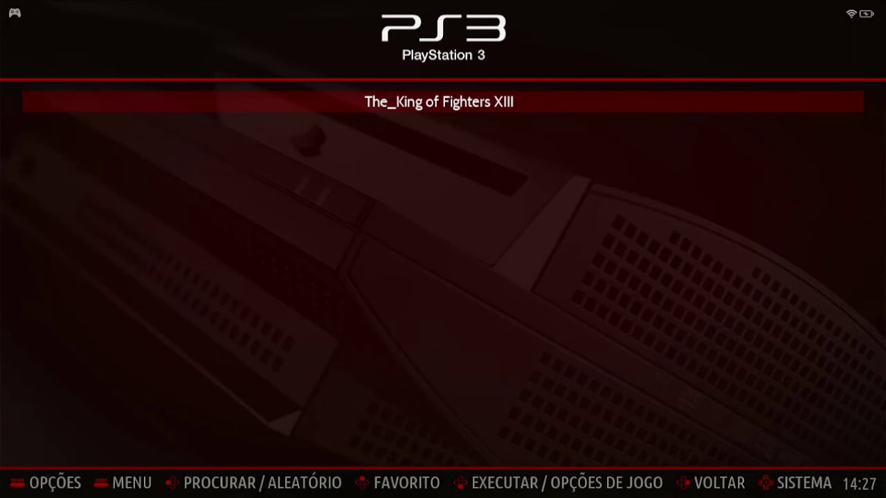
{"action": "key", "text": "Return"}
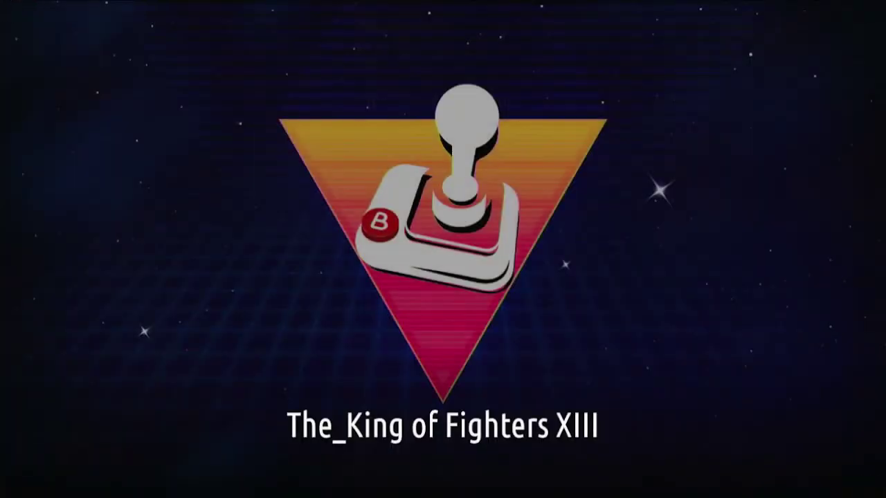